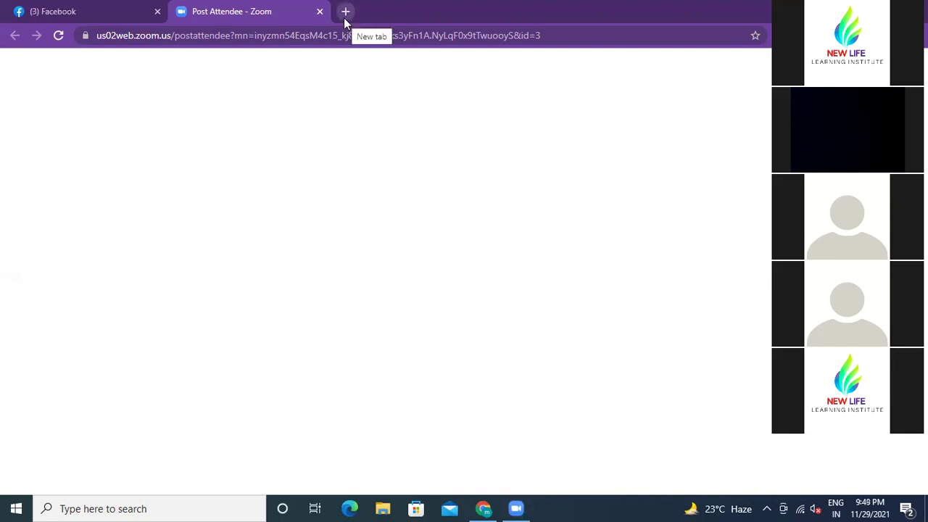
Close the leftover Zoom page and the open group chat on the Facebook home page.
left_click(319, 11)
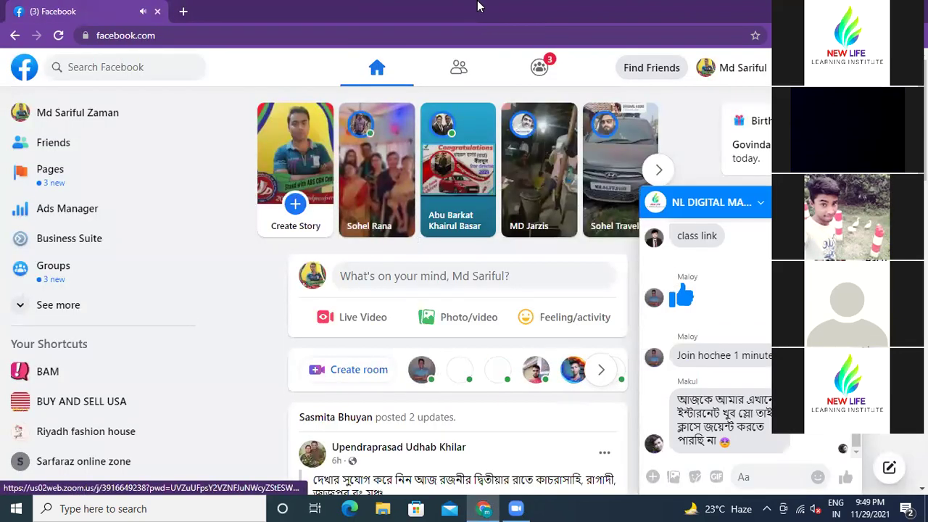
key("Escape")
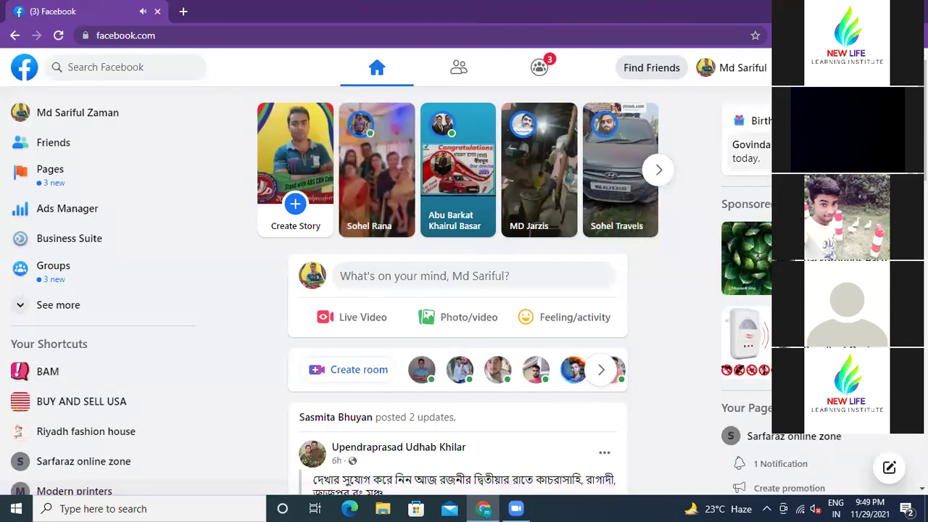
scroll(677, 316, "down", 3)
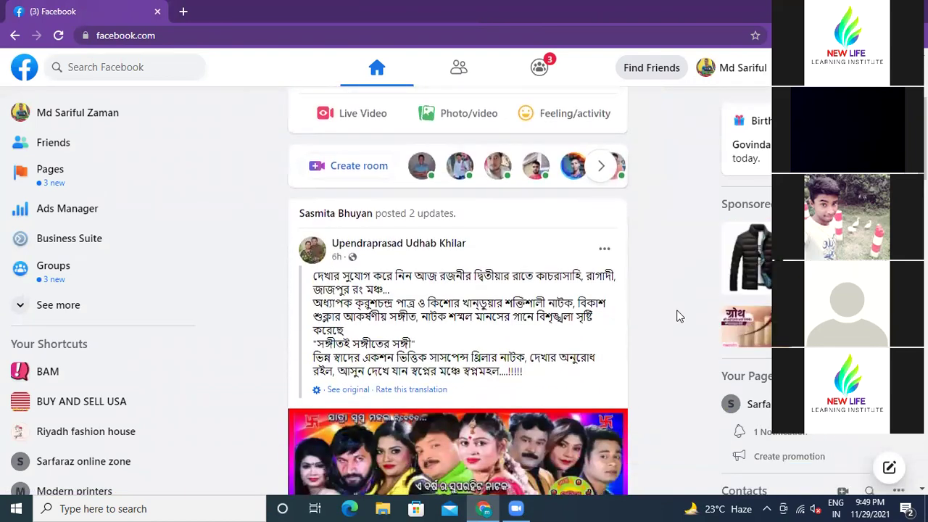
scroll(677, 317, "down", 3)
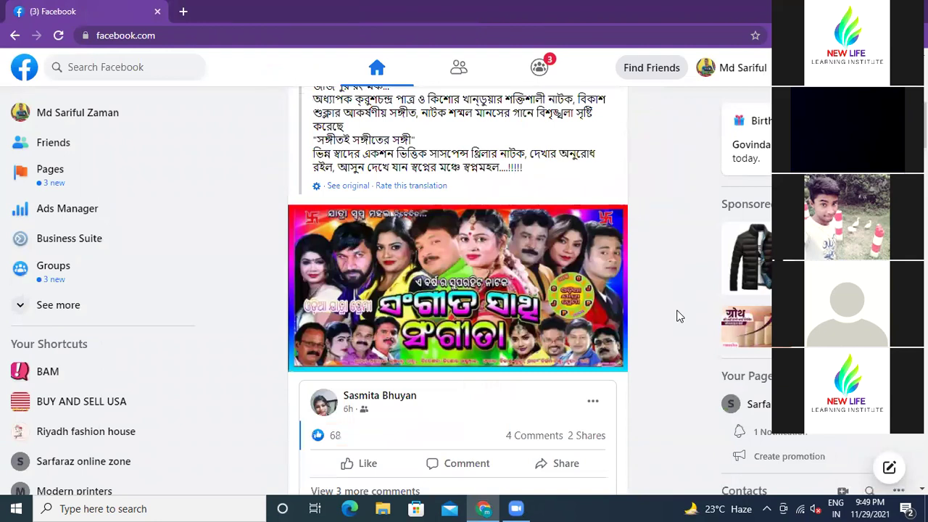
scroll(677, 316, "up", 2)
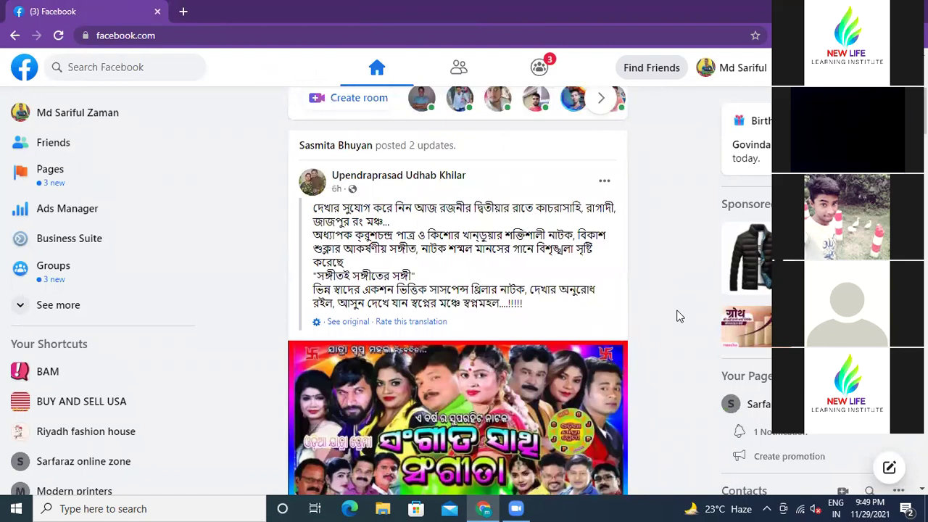
scroll(677, 316, "up", 3)
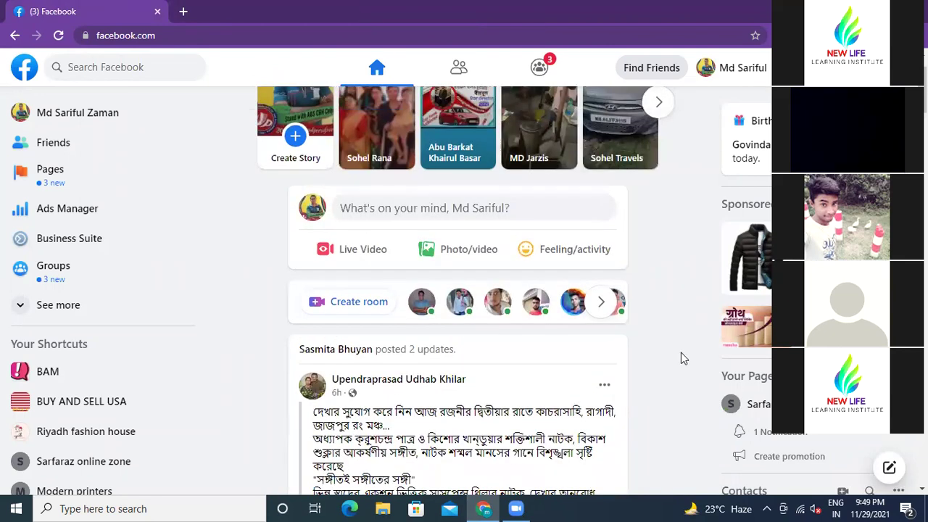
scroll(686, 355, "up", 1)
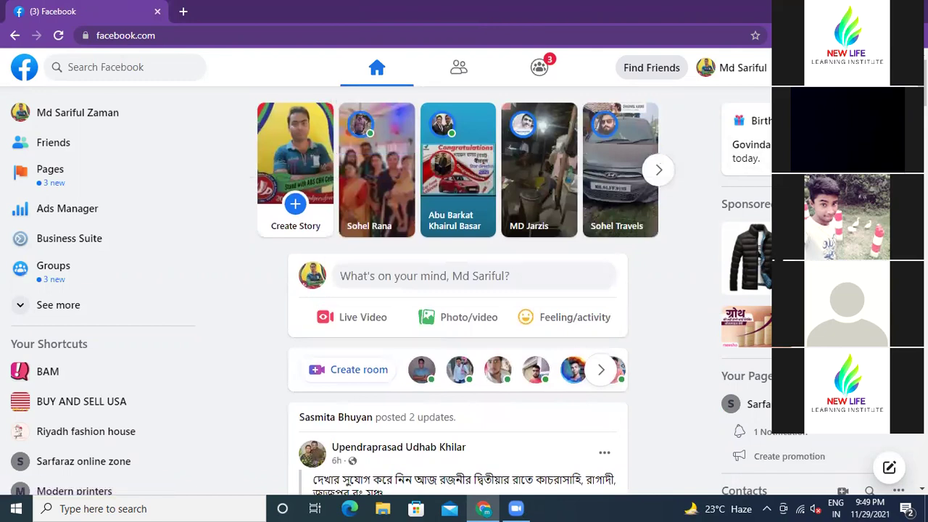
Open Ads Manager in a separate browser tab from Facebook's ad creation page, and close the original Facebook tab.
left_click(797, 67)
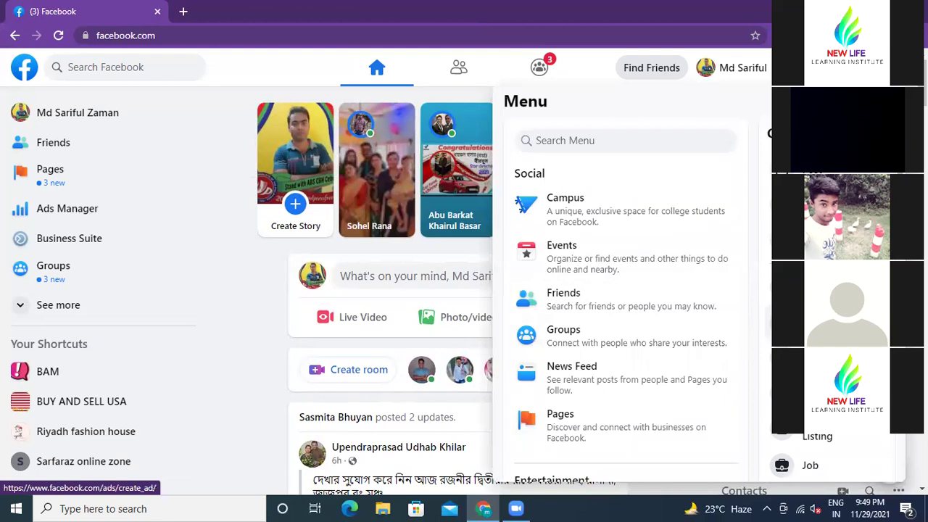
left_click(805, 349)
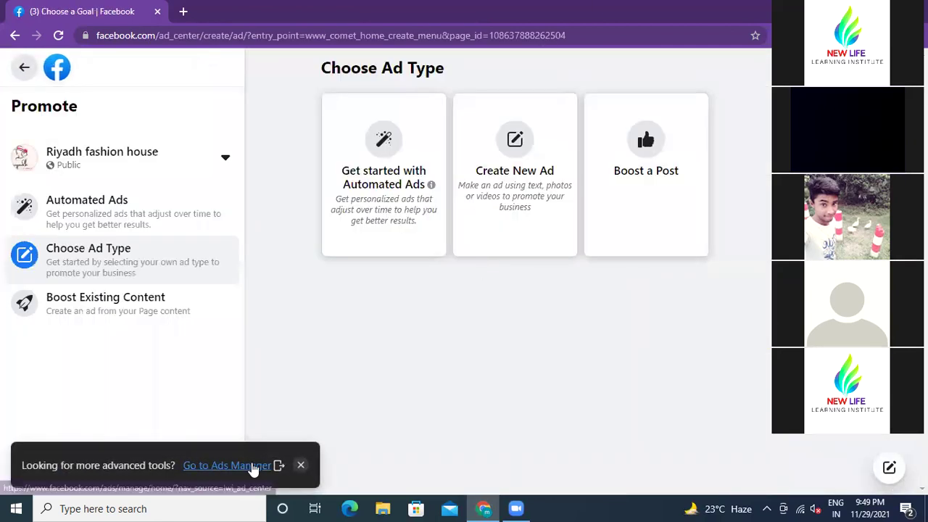
right_click(254, 471)
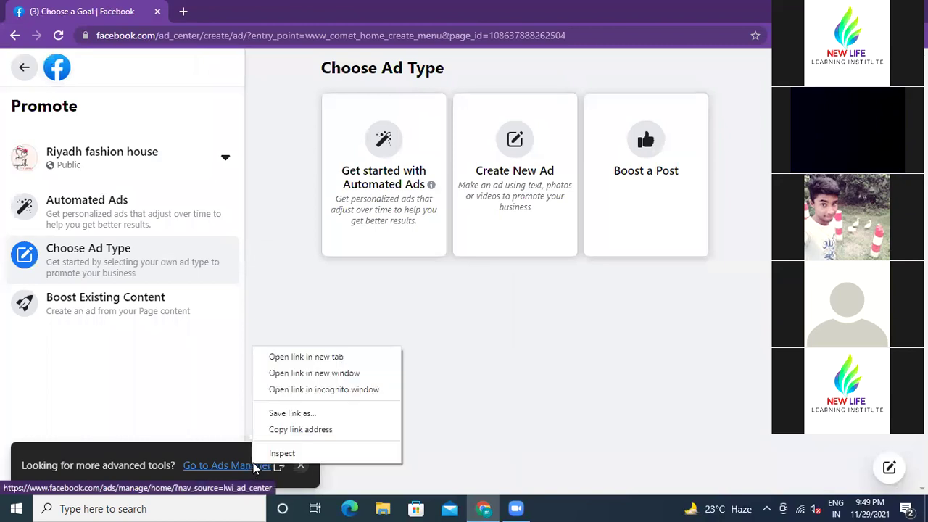
left_click(304, 359)
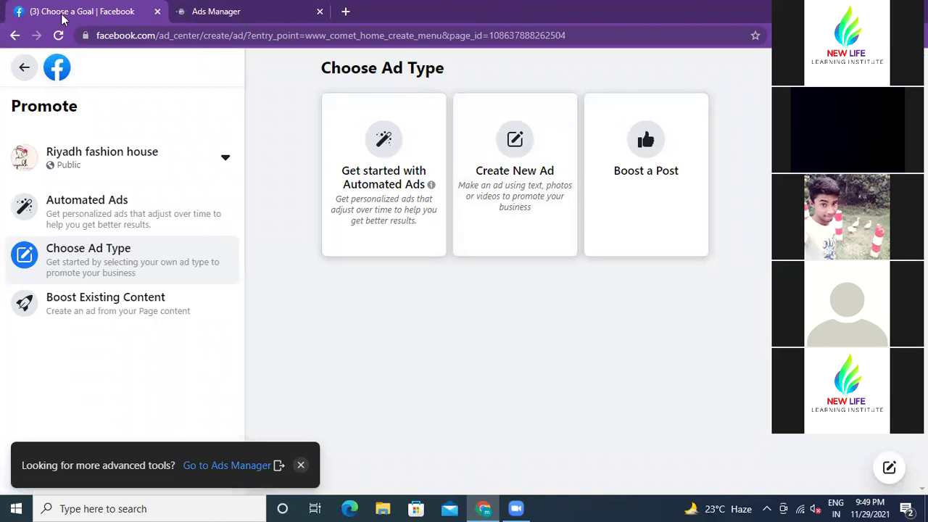
left_click(12, 36)
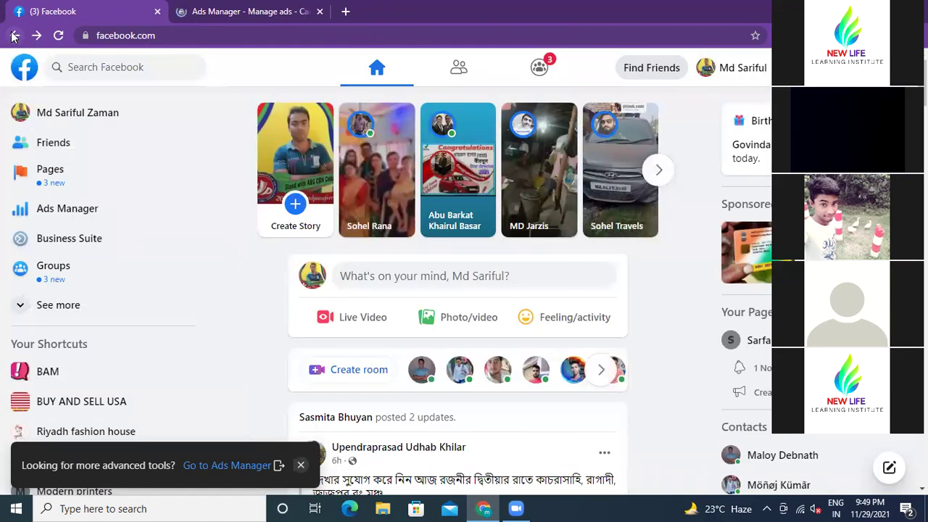
left_click(245, 13)
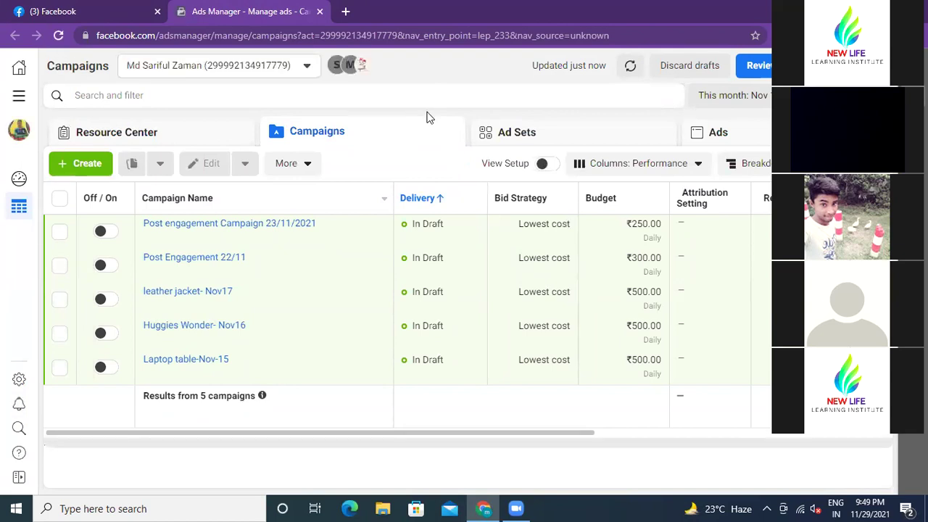
left_click(157, 12)
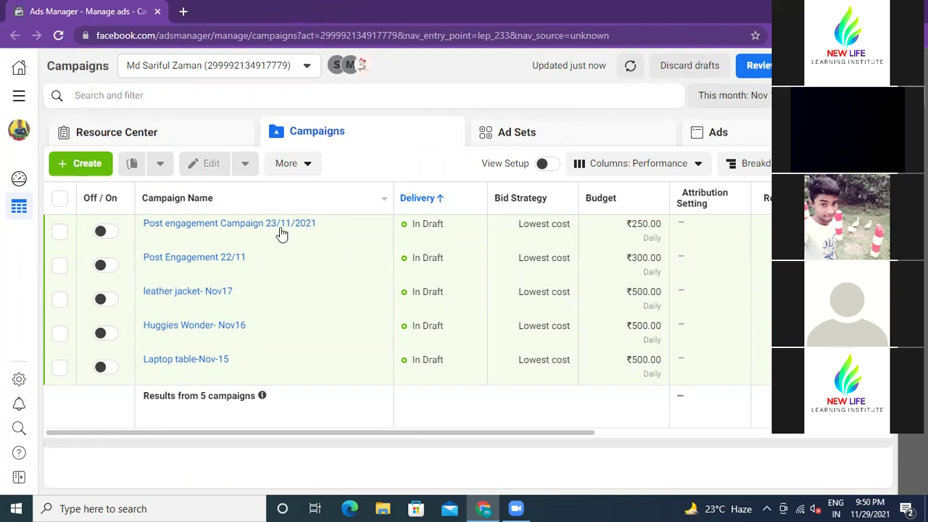
Open the ad account's payment settings through Billing and view the available payment method types without adding one.
left_click(18, 99)
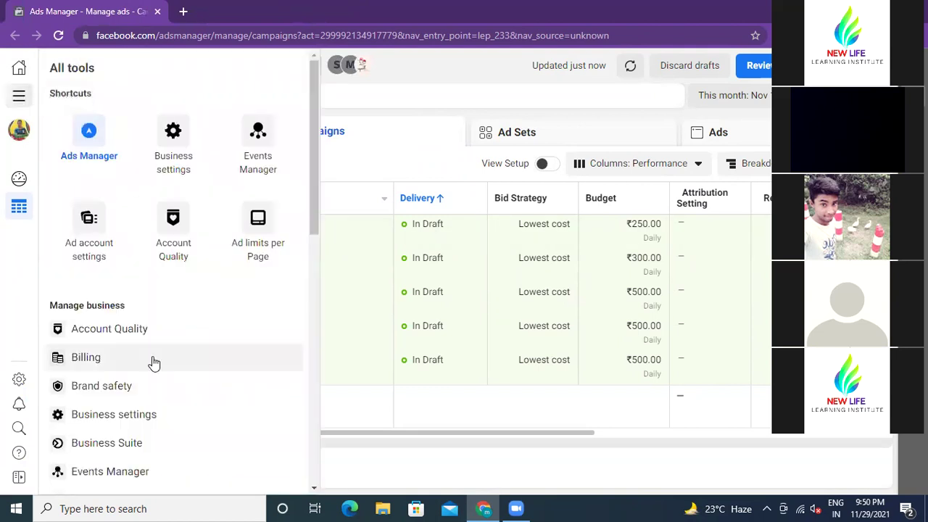
left_click(102, 357)
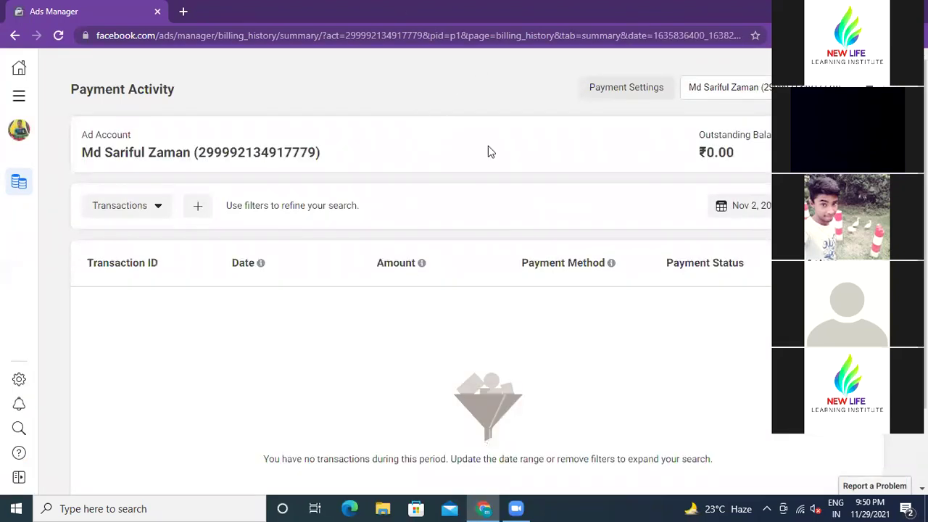
left_click(609, 95)
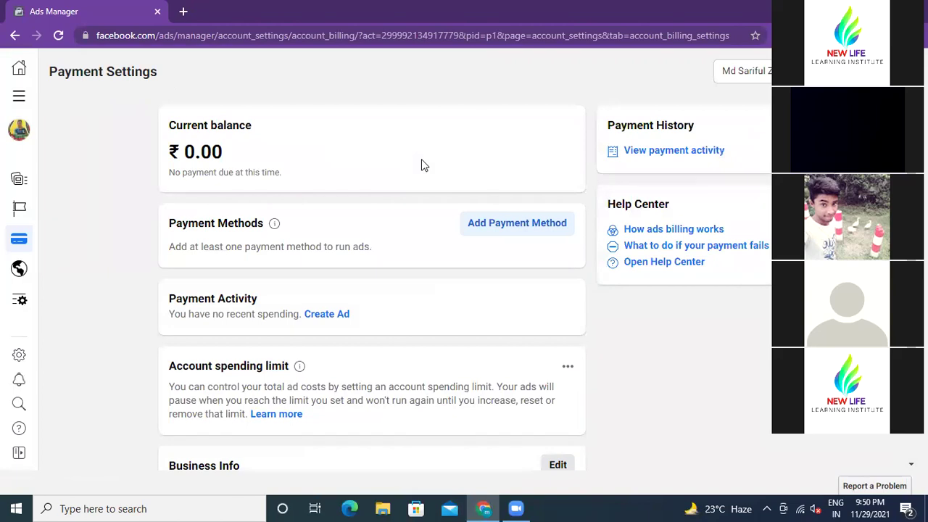
left_click(509, 224)
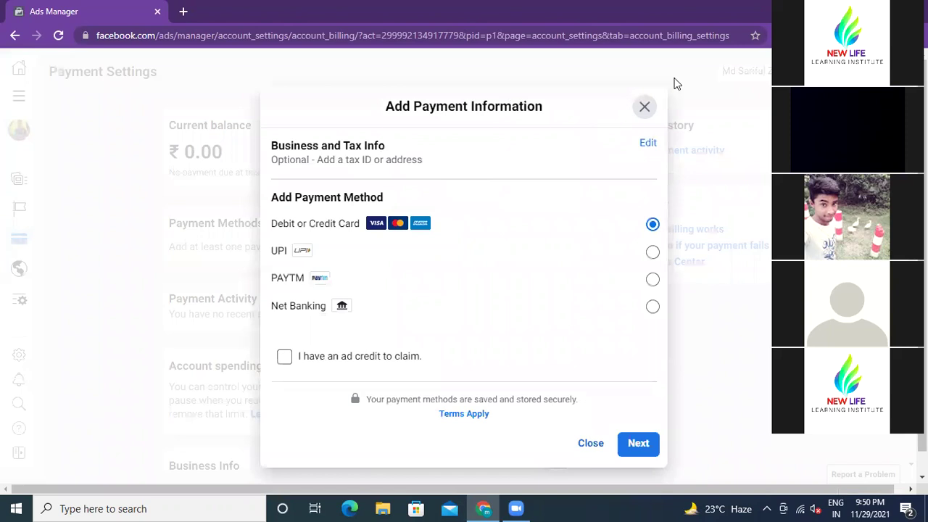
left_click(644, 109)
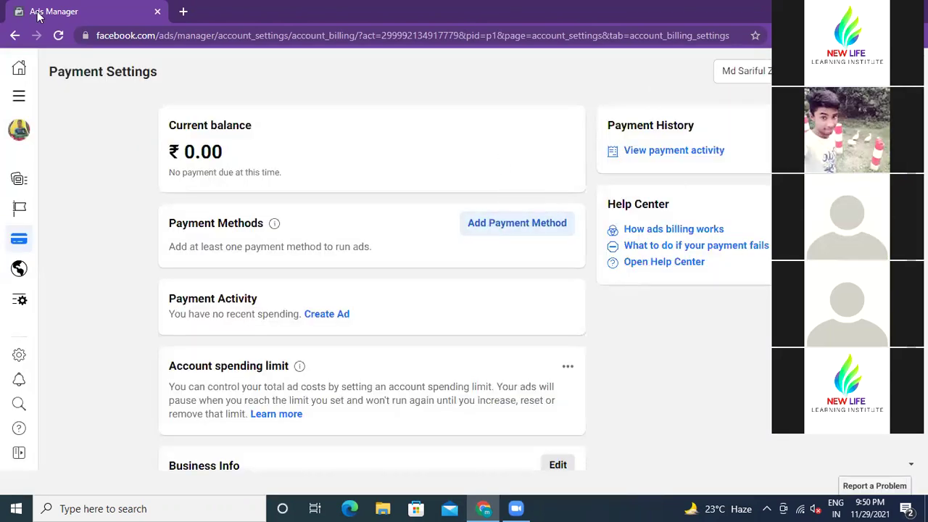
Return to the Ads Manager campaigns list and look over the draft campaigns.
left_click(14, 36)
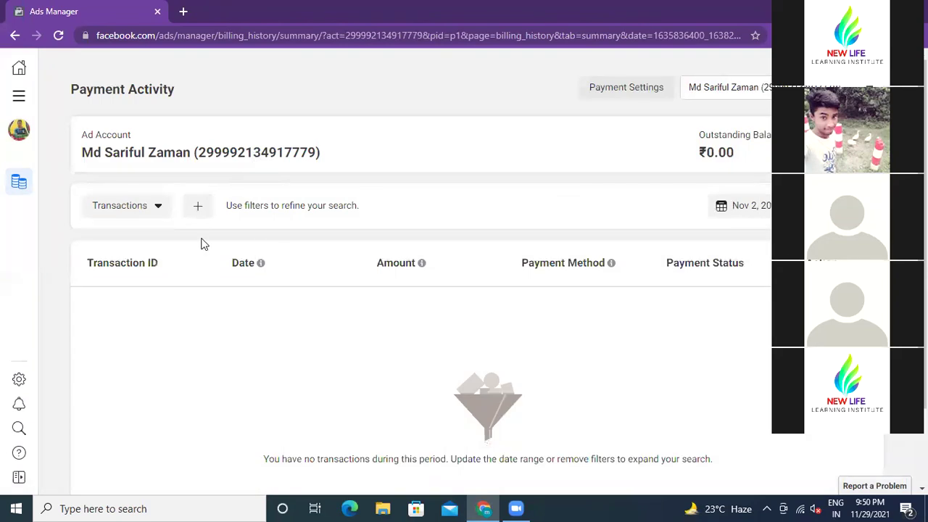
left_click(15, 38)
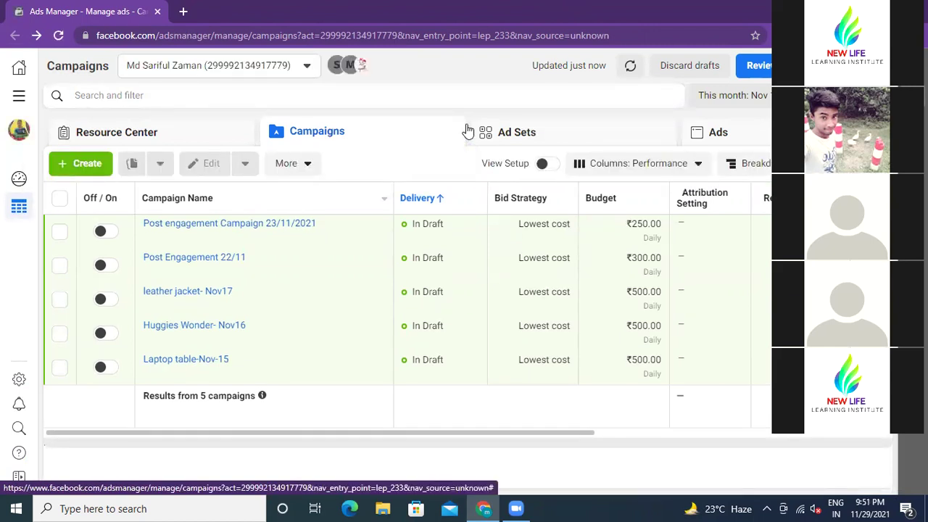
mouse_move(215, 380)
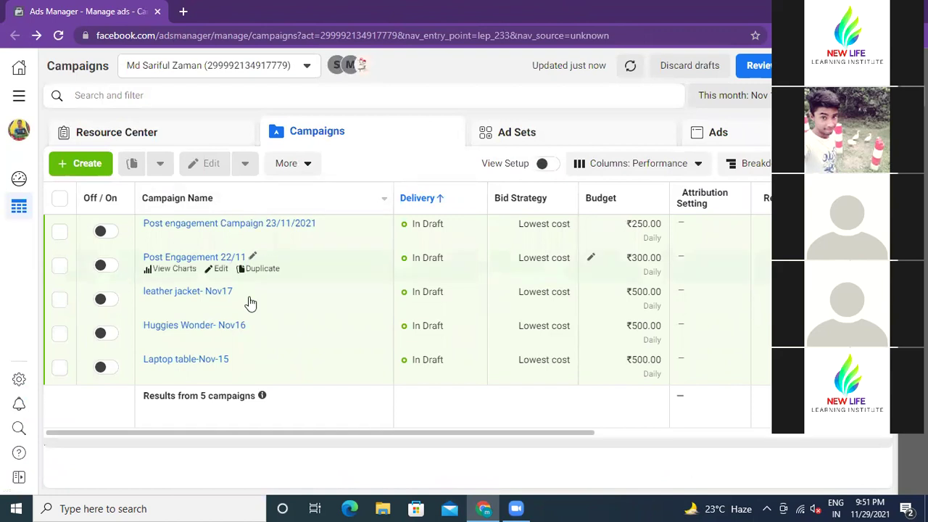
mouse_move(250, 302)
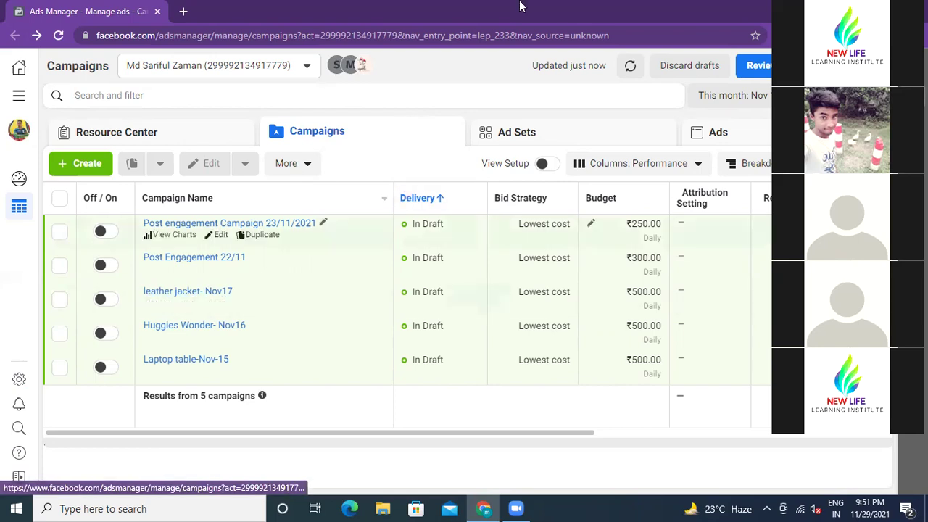
Open a blank browser tab and return to the campaigns list in Ads Manager.
left_click(183, 12)
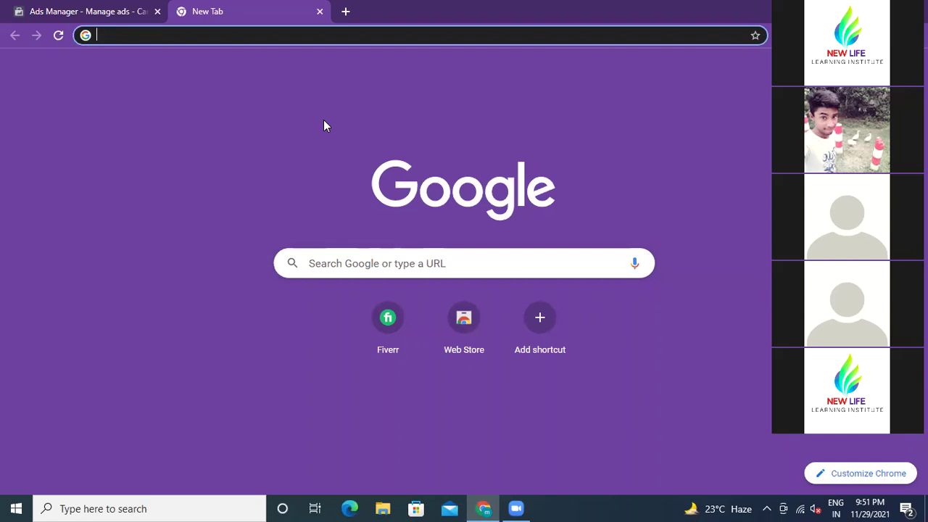
left_click(93, 12)
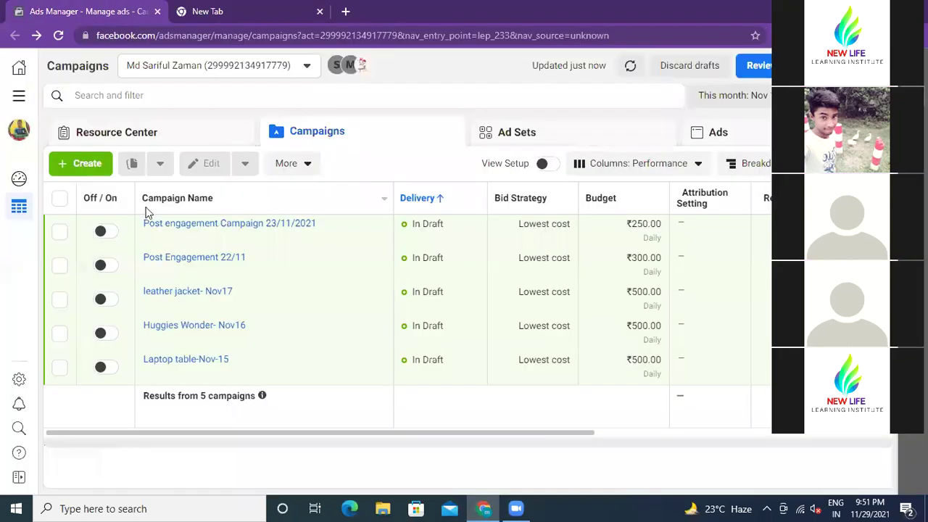
mouse_move(145, 210)
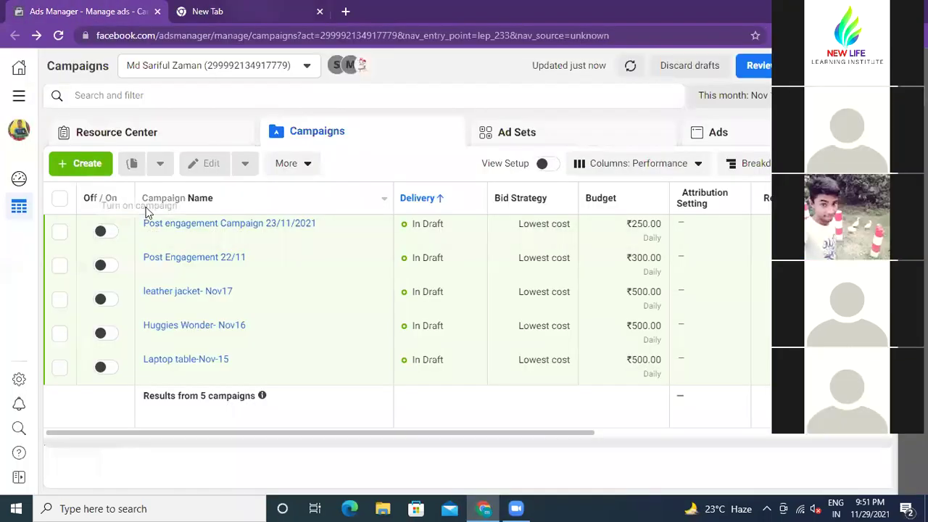
left_click(246, 12)
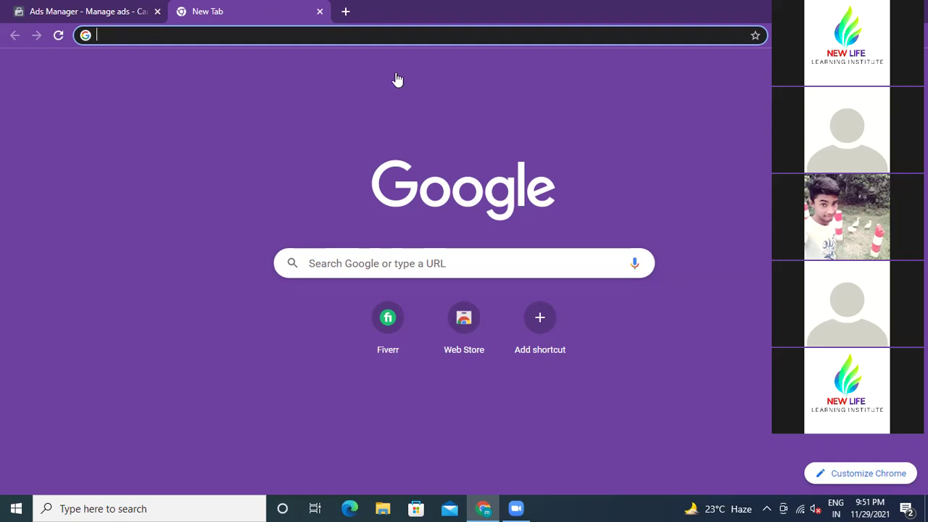
key("ctrl+shift+Tab")
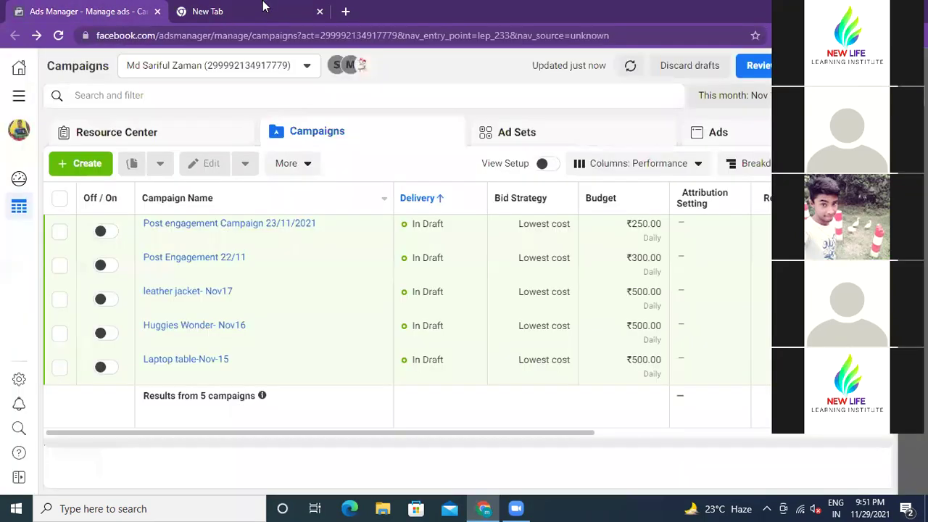
left_click(272, 18)
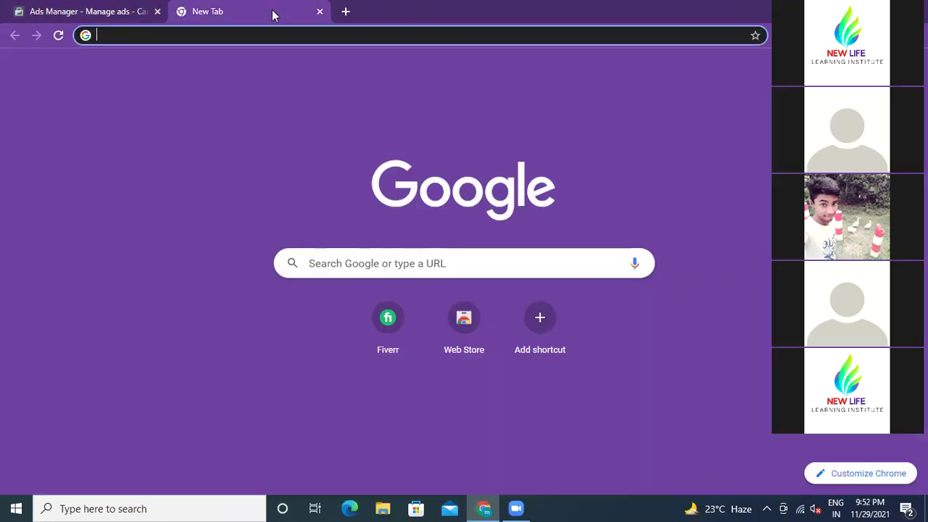
left_click(94, 13)
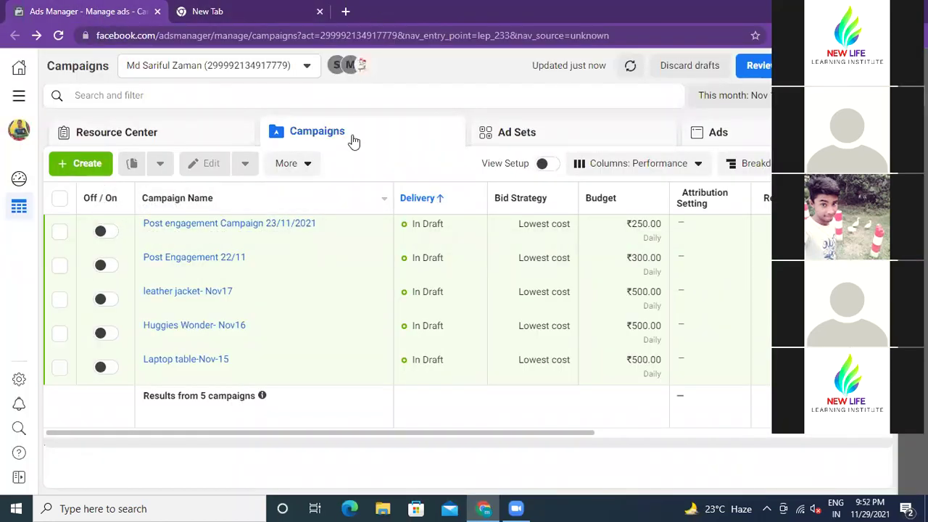
Open the Audiences tool from the full list of business and advertising tools, and dismiss the notice about expiring audiences.
left_click(19, 99)
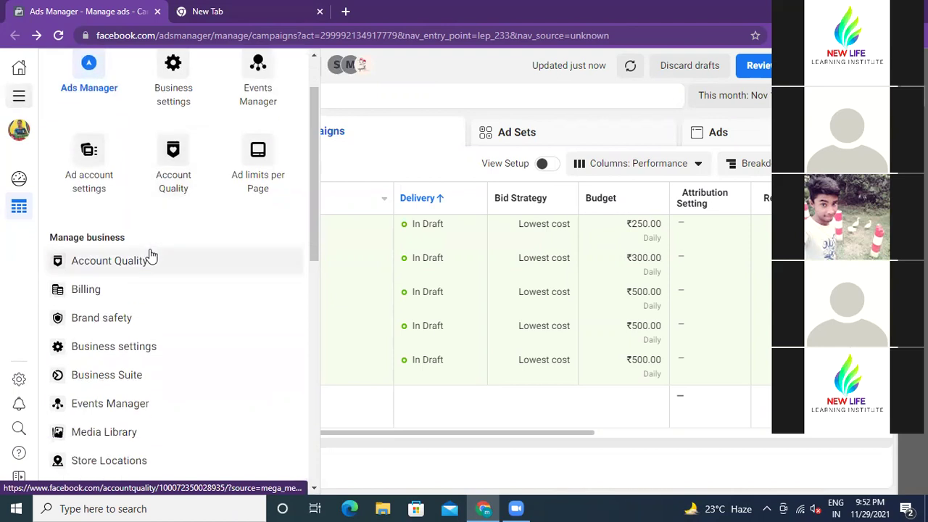
scroll(149, 254, "down", 1)
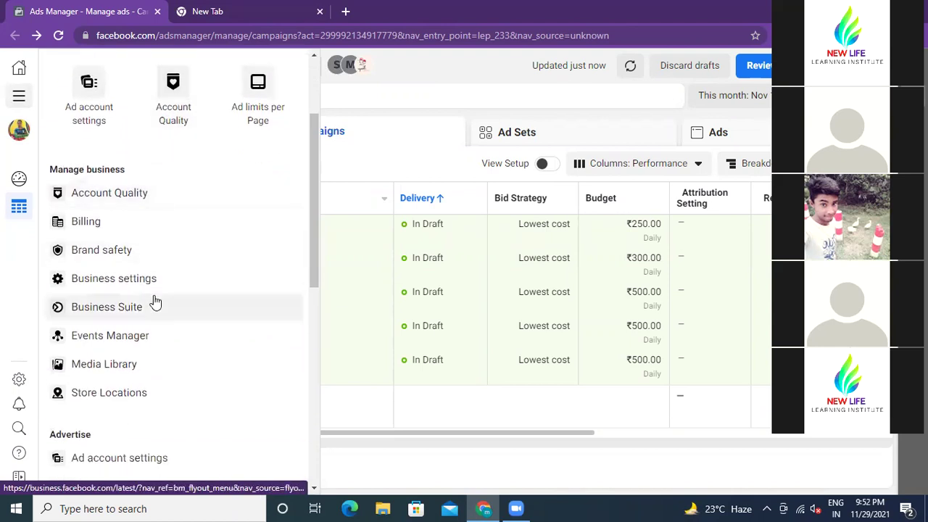
scroll(186, 289, "down", 1)
scroll(186, 289, "down", 4)
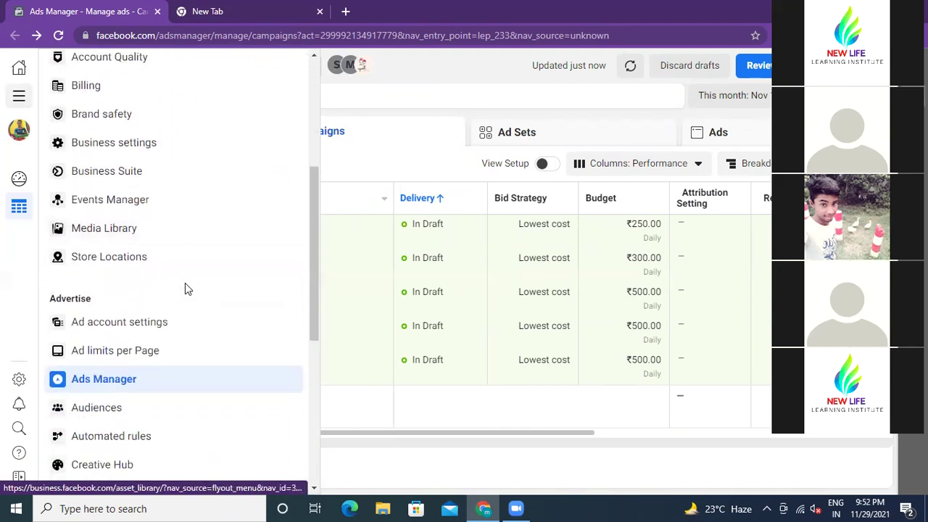
scroll(185, 289, "down", 1)
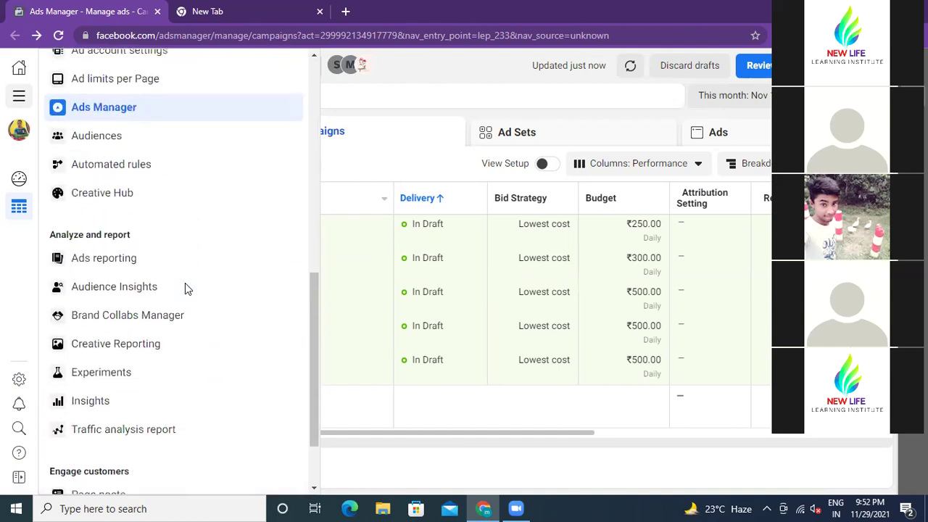
scroll(184, 288, "up", 2)
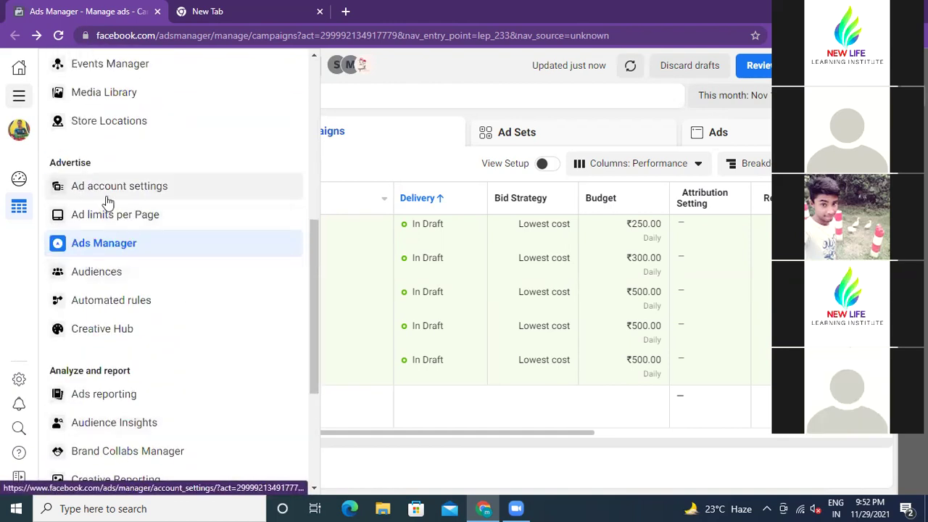
left_click(100, 274)
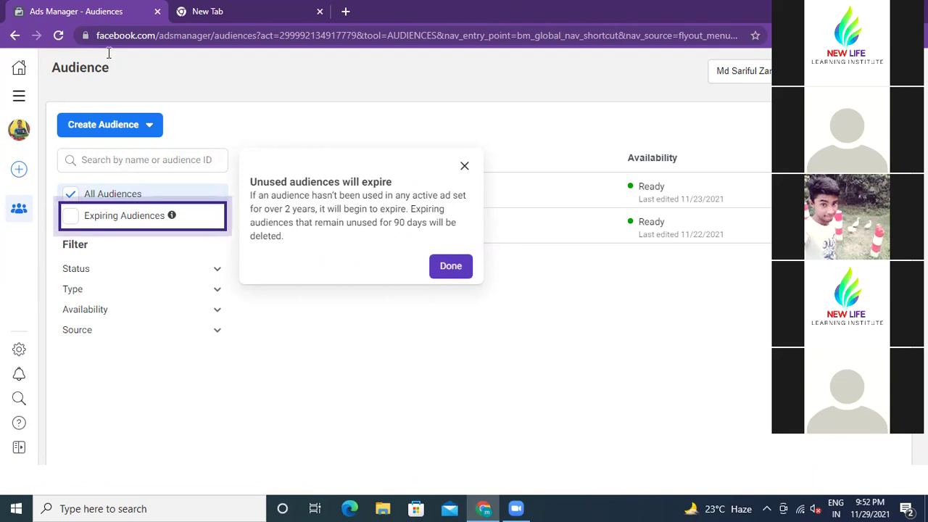
left_click(467, 167)
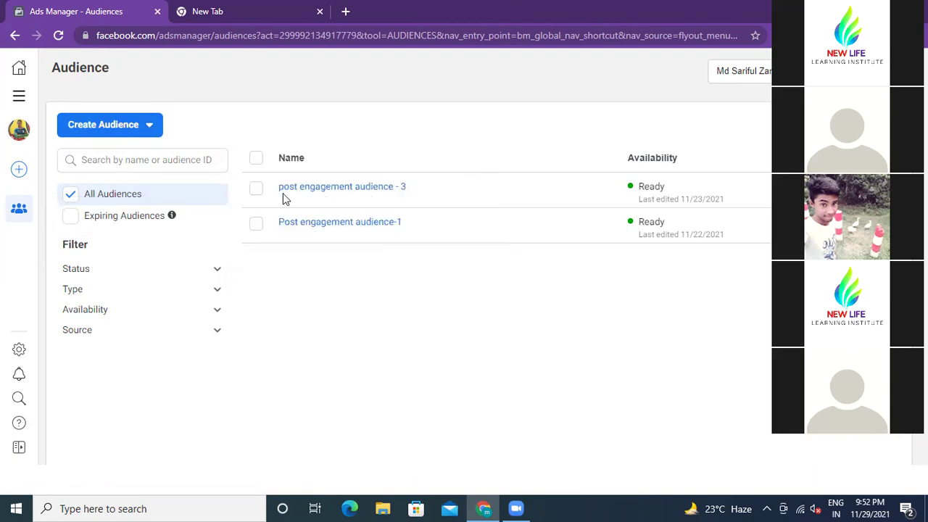
mouse_move(339, 190)
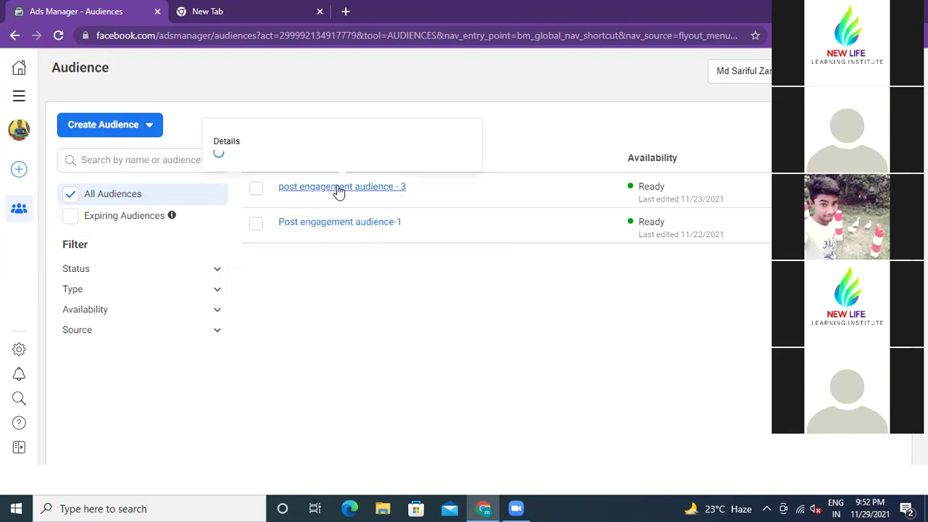
Start a new Custom Audience and choose Website as its source.
left_click(151, 127)
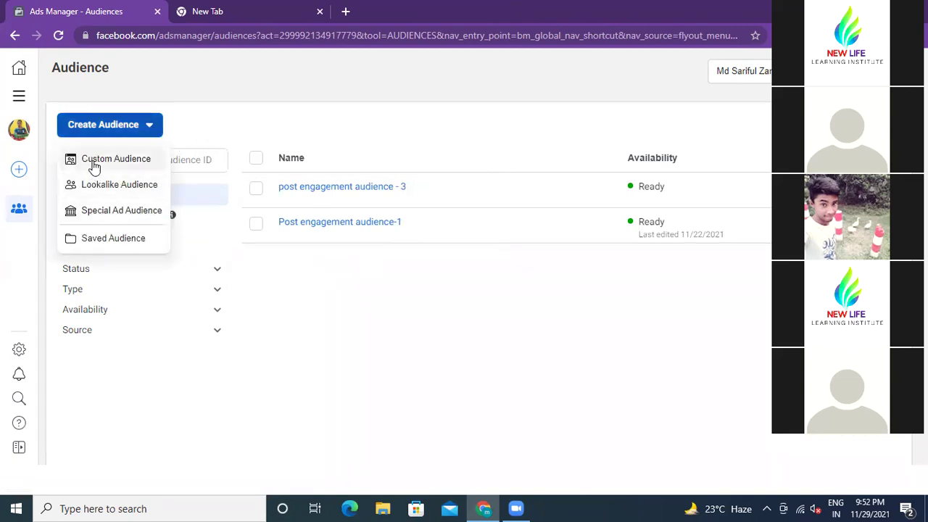
mouse_move(119, 186)
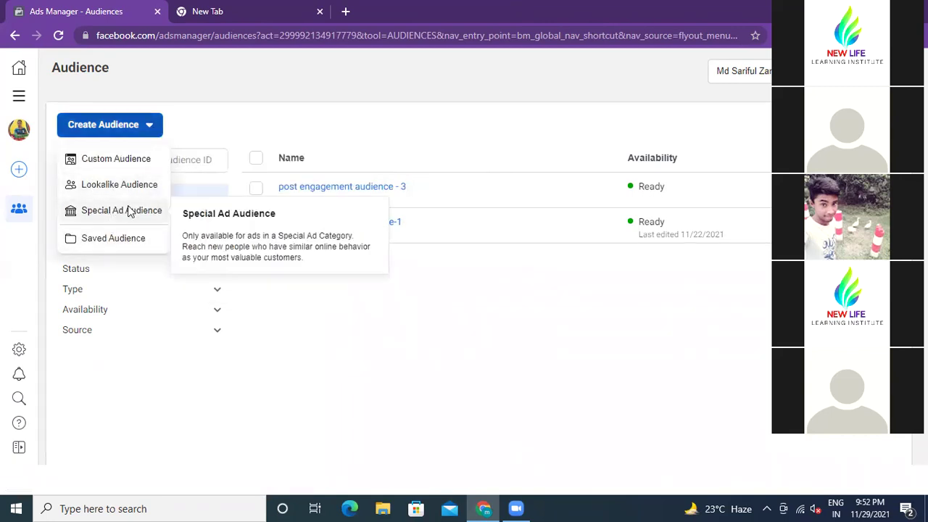
mouse_move(98, 164)
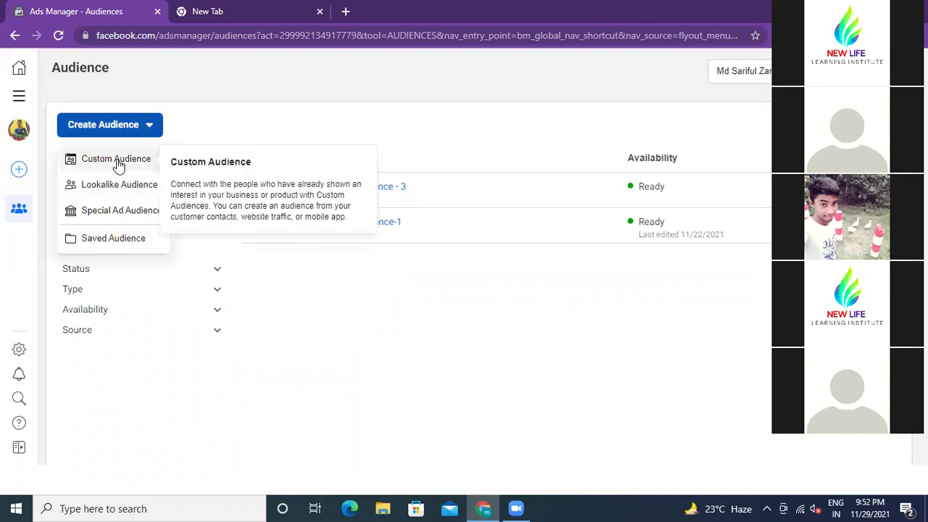
left_click(118, 161)
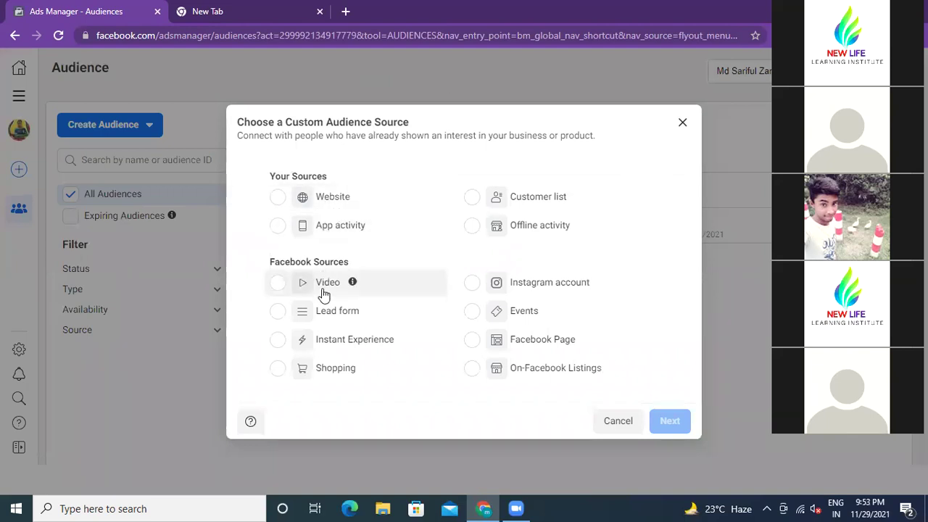
left_click(277, 198)
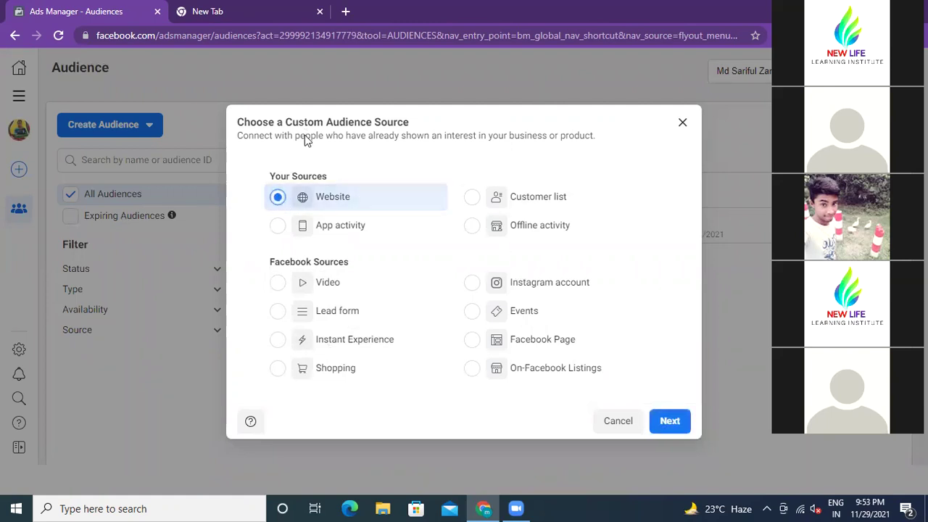
left_click(667, 422)
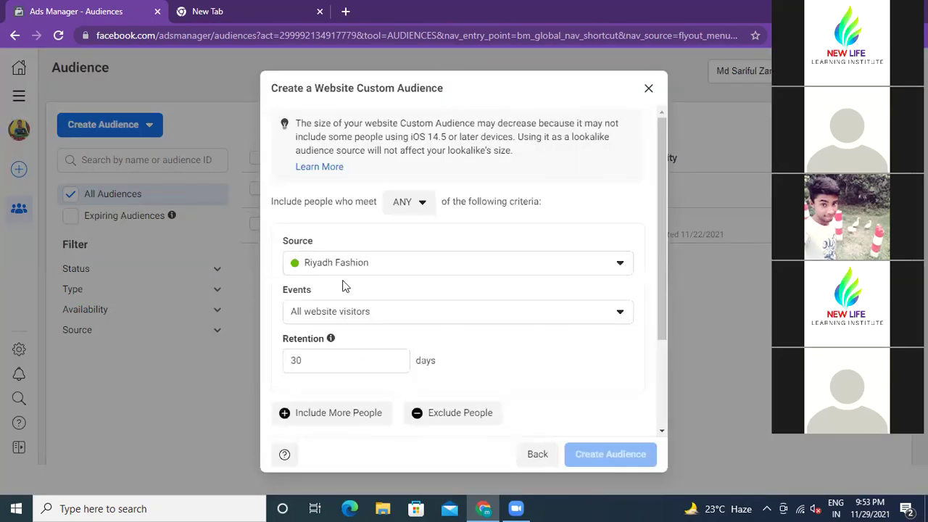
Keep Riyadh Fashion as the source and All website visitors as the event, and set the retention to 180 days.
left_click(622, 264)
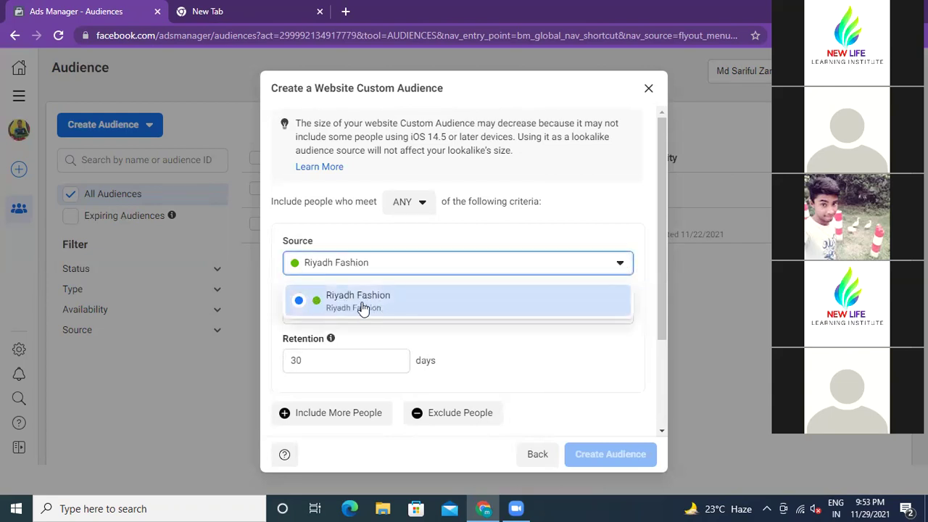
left_click(640, 329)
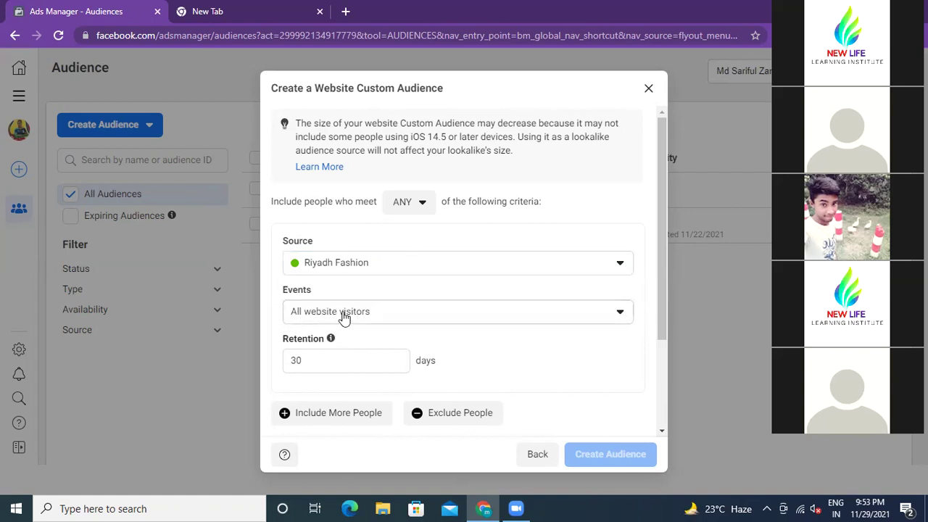
left_click(621, 314)
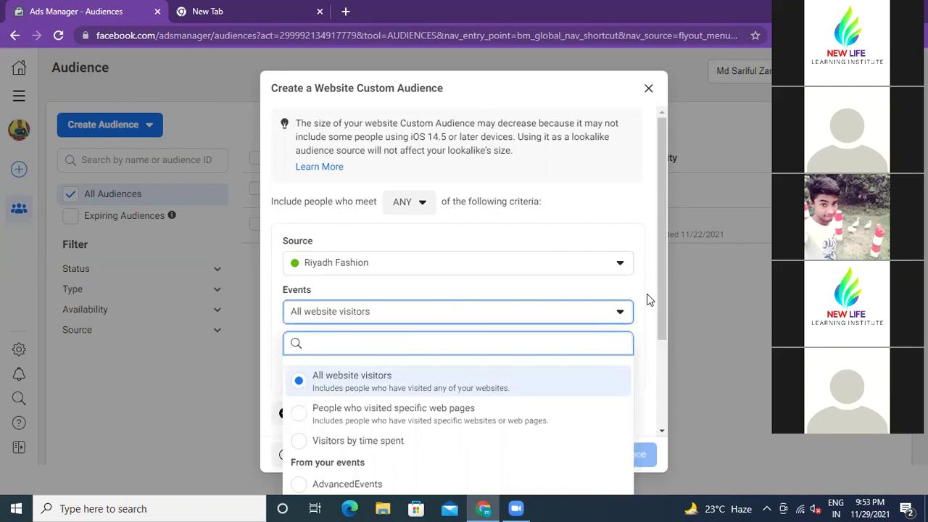
left_click(362, 382)
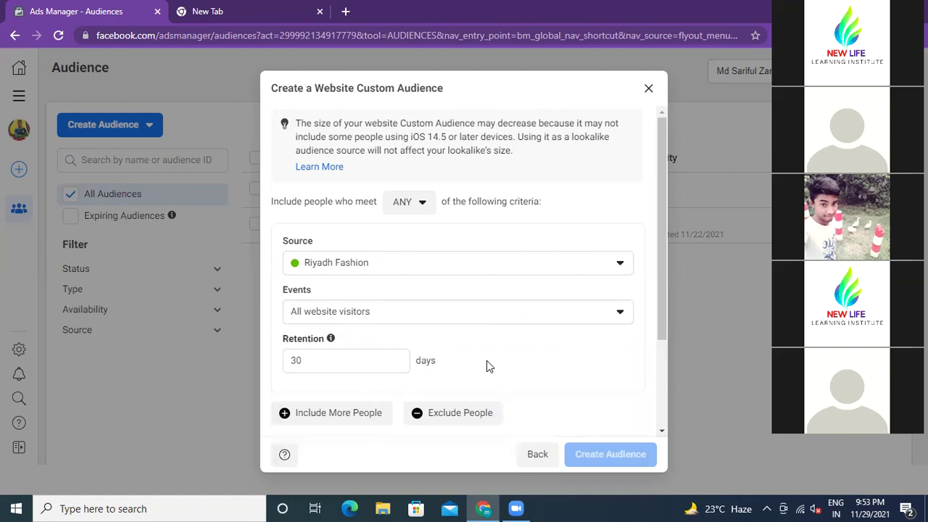
left_click(325, 363)
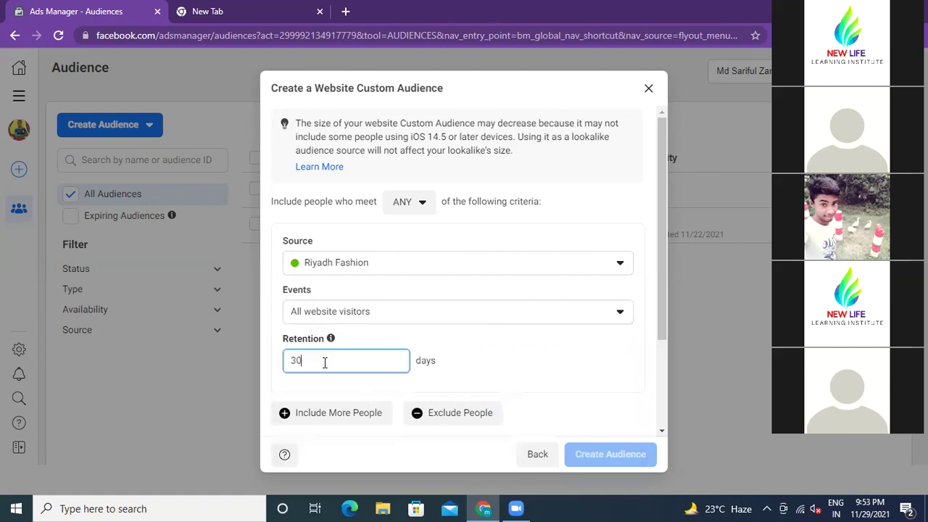
key("BackSpace")
key("BackSpace")
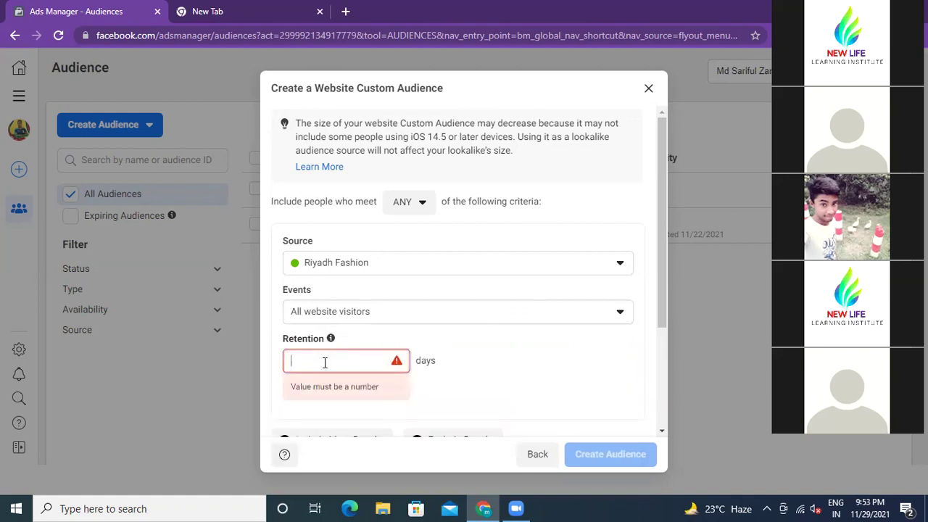
type("180")
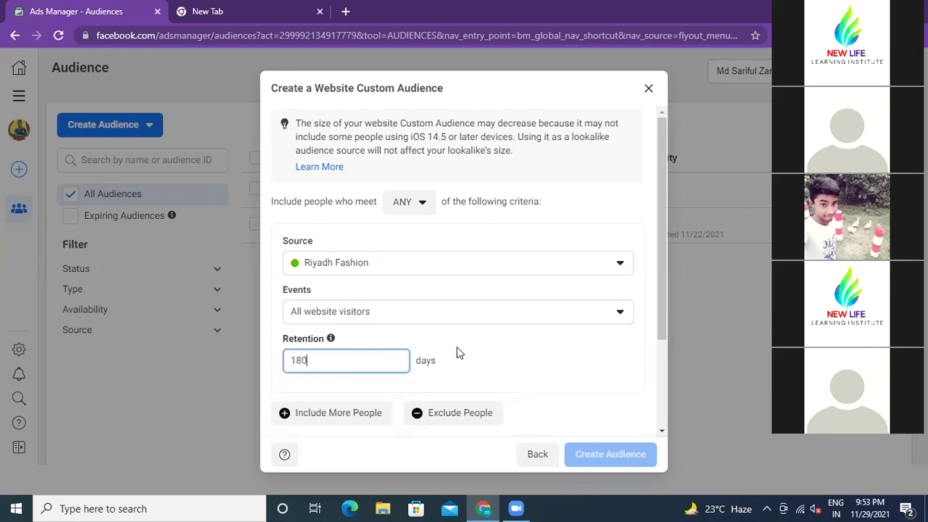
Name the audience "projectia digital all page view", leave the description empty, and create it.
scroll(457, 363, "down", 3)
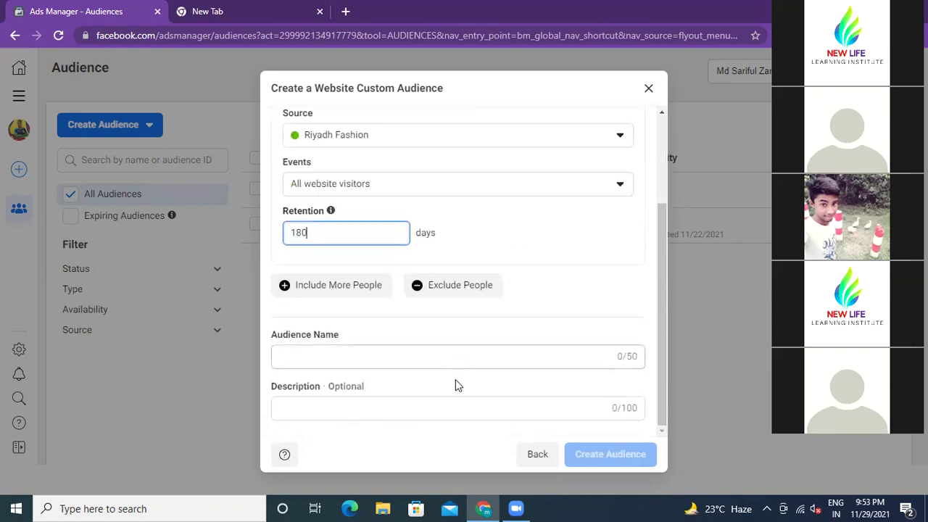
left_click(353, 361)
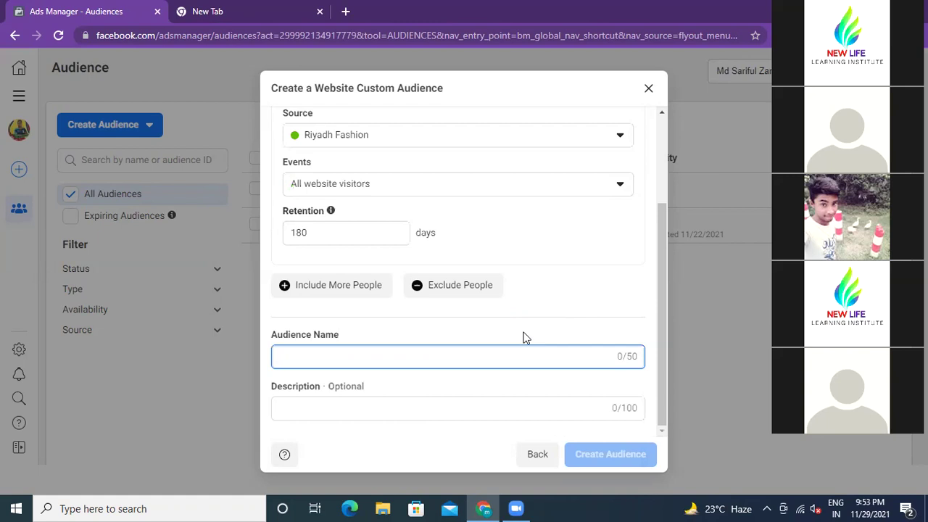
type("p")
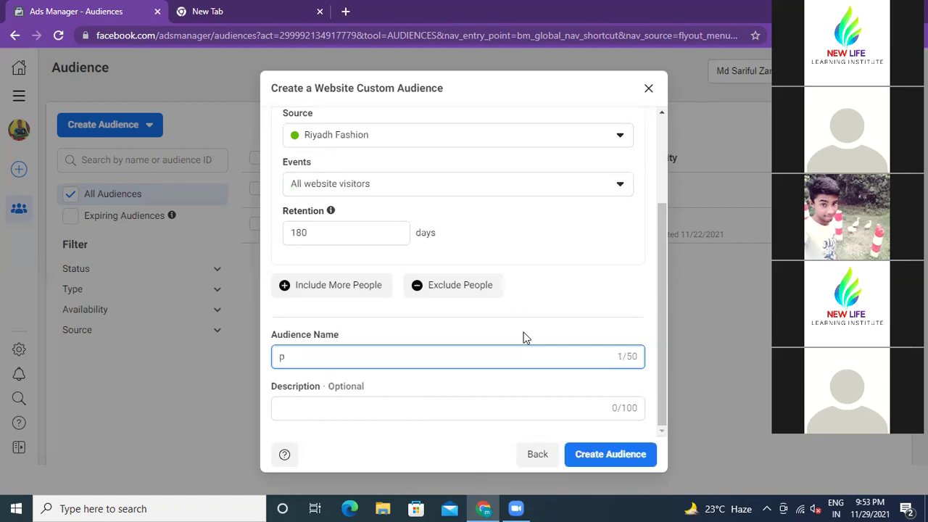
type("rojectia digital")
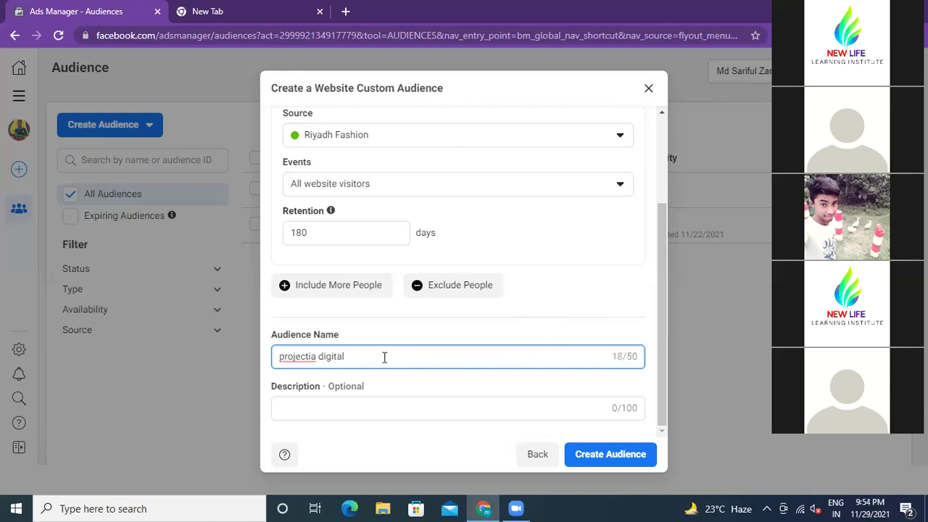
type("all page liew")
left_click(326, 407)
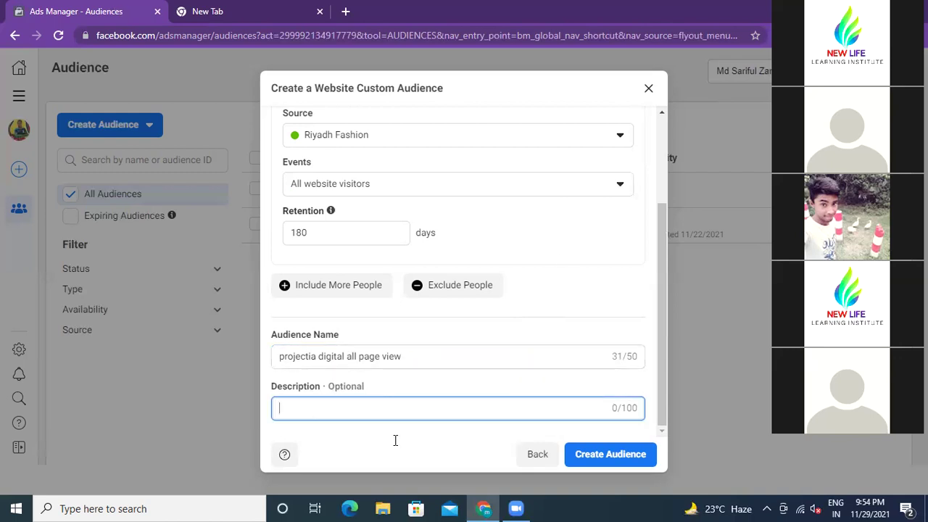
left_click(590, 456)
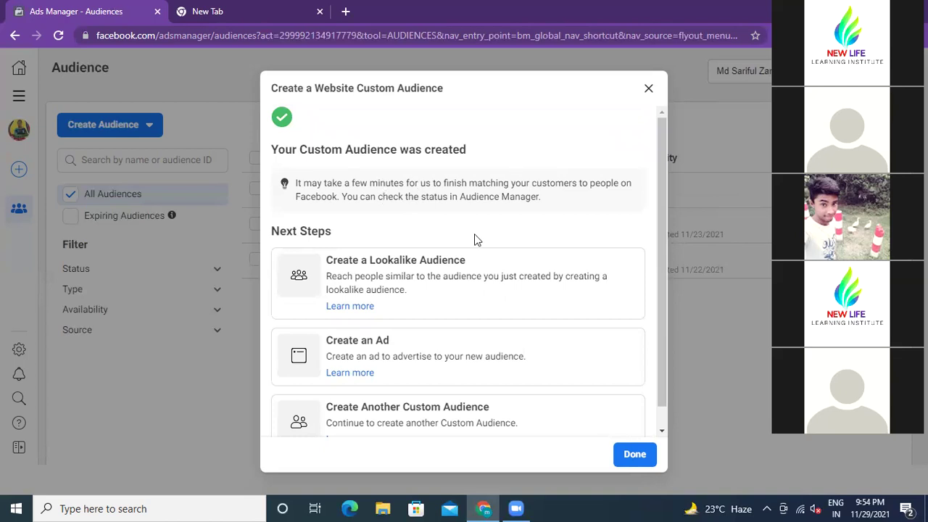
scroll(467, 282, "down", 1)
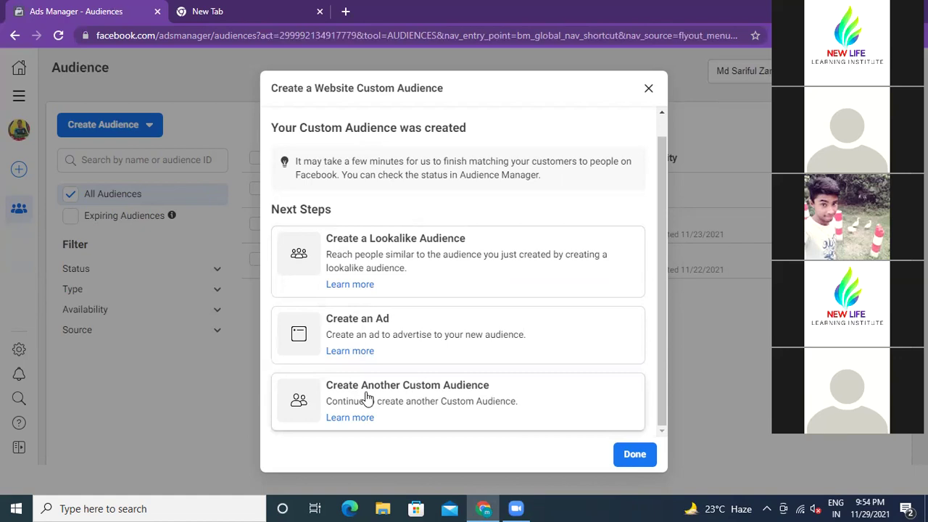
left_click(420, 393)
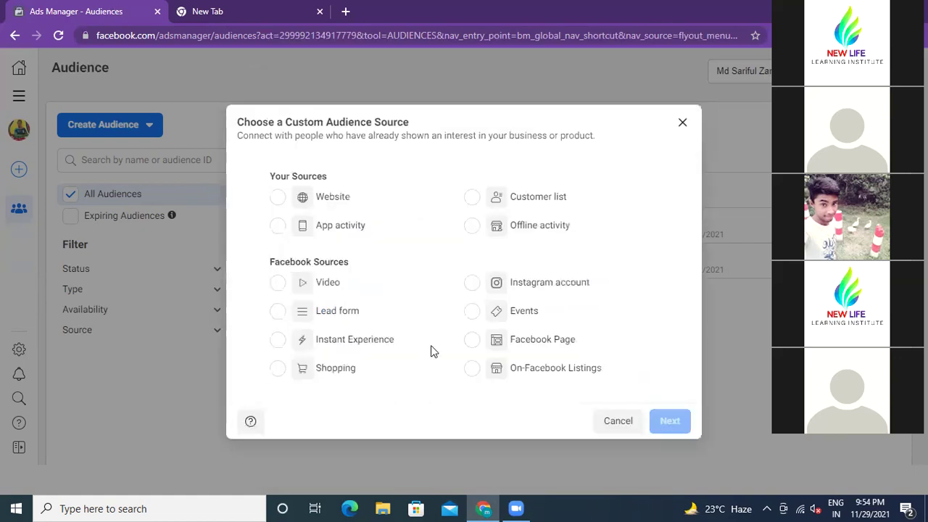
left_click(277, 198)
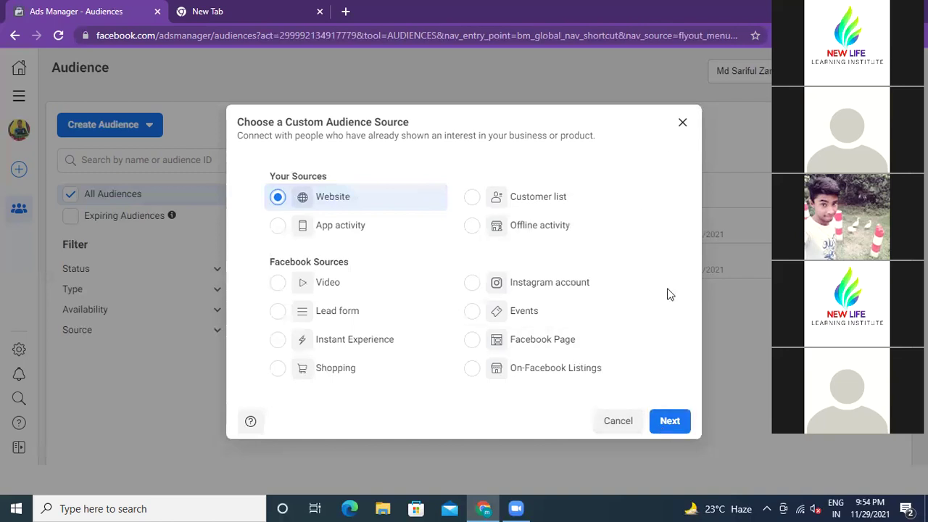
left_click(681, 125)
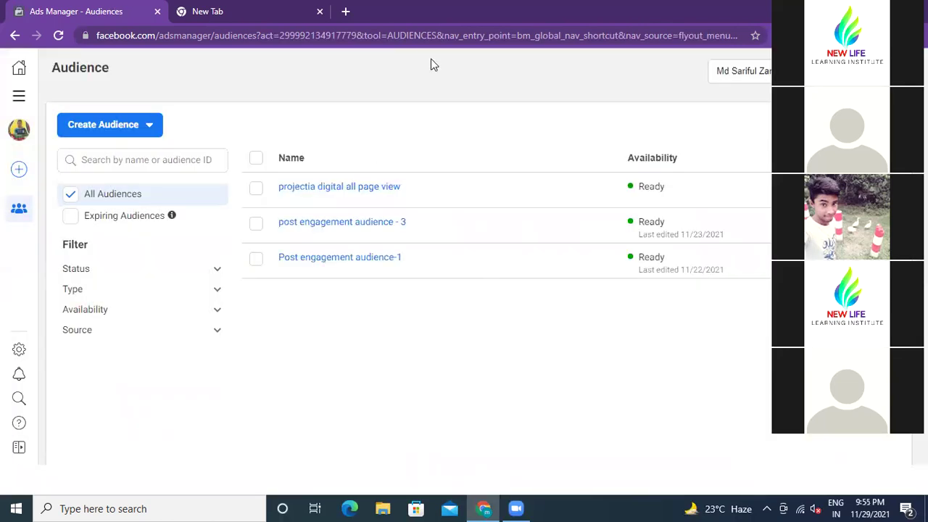
Select the "projectia digital all page view" audience to view its available actions, and clear the selection without changing it.
mouse_move(383, 190)
left_click(256, 188)
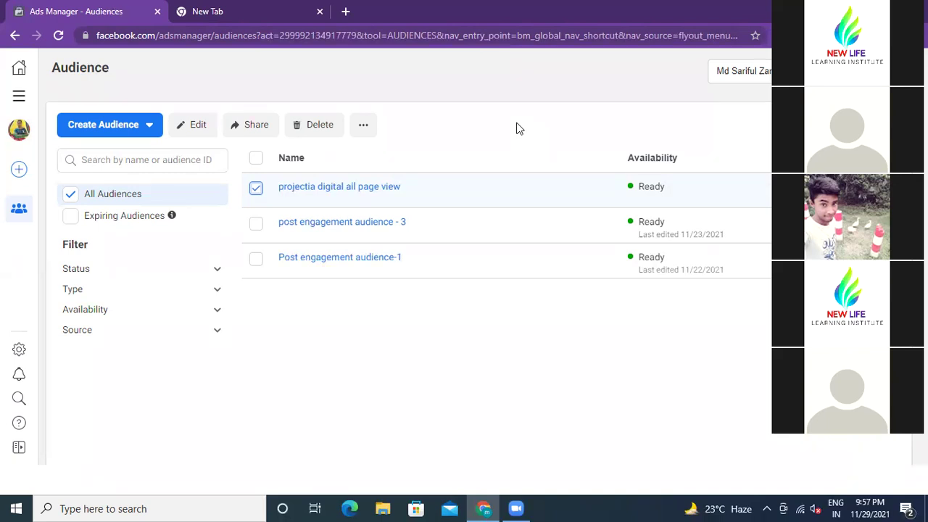
left_click(256, 189)
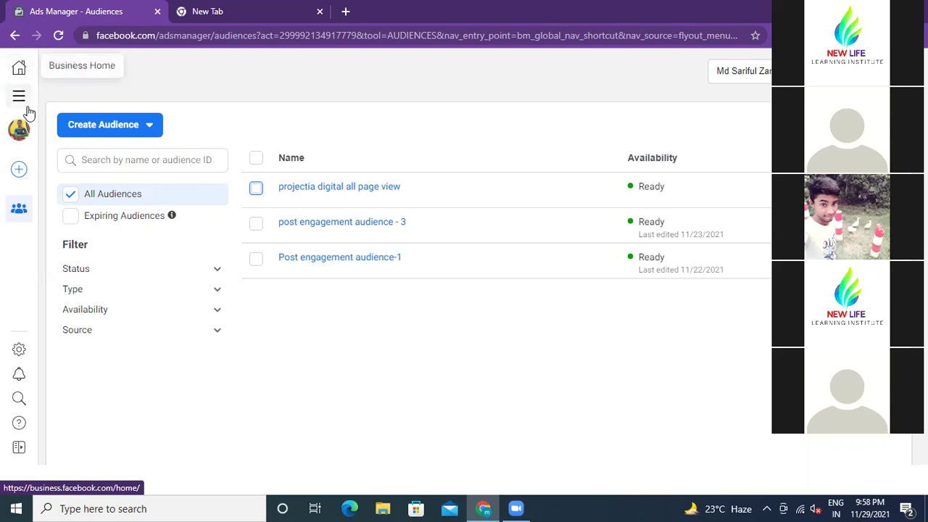
Return to the campaigns list and open the ad sets of "Post engagement Campaign 23/11/2021".
left_click(14, 38)
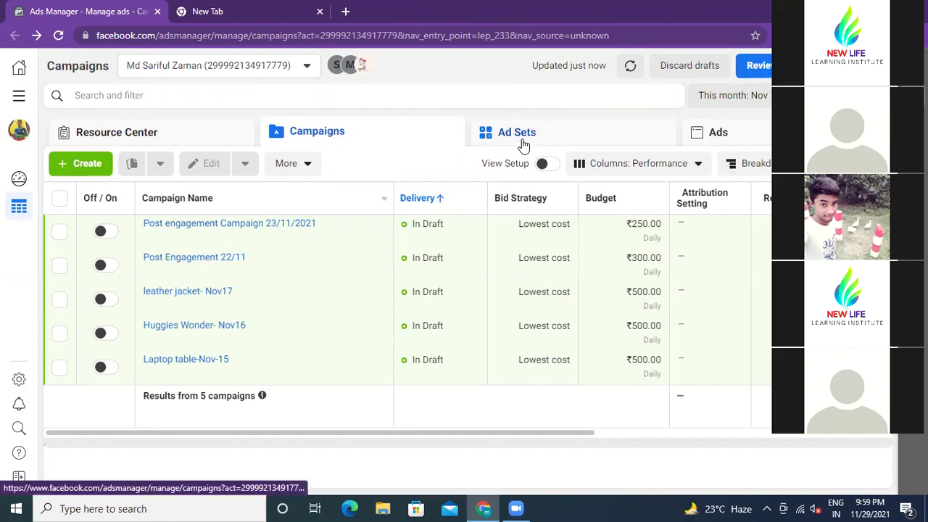
mouse_move(212, 229)
left_click(213, 223)
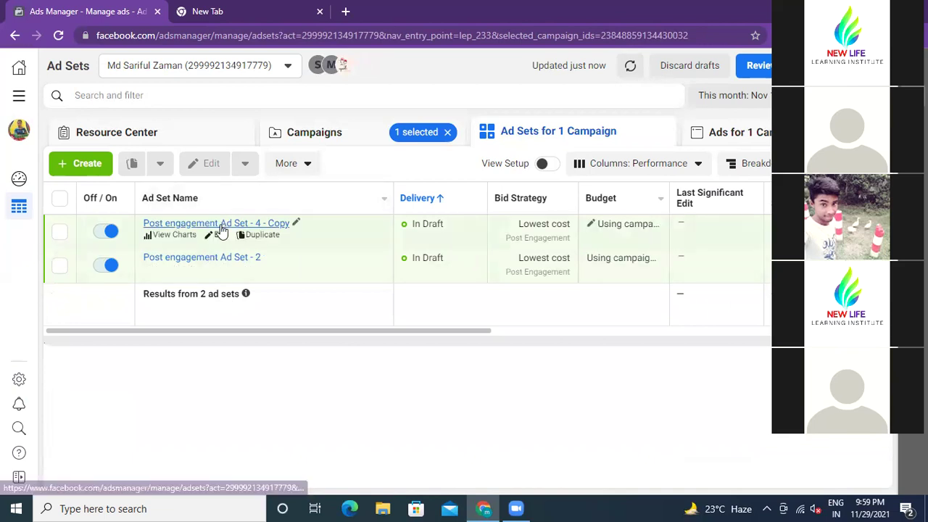
Return to the campaigns list and open "Post engagement Campaign 23/11/2021" for editing.
left_click(13, 35)
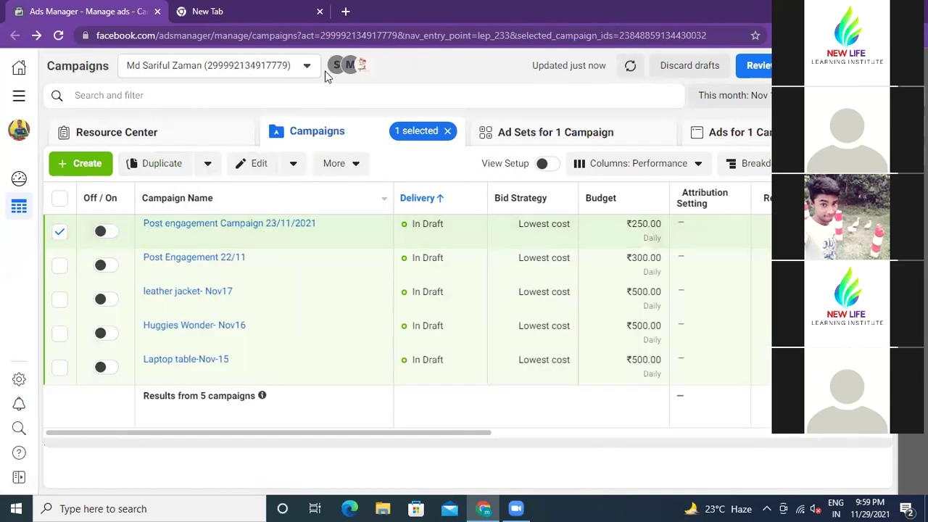
left_click(19, 95)
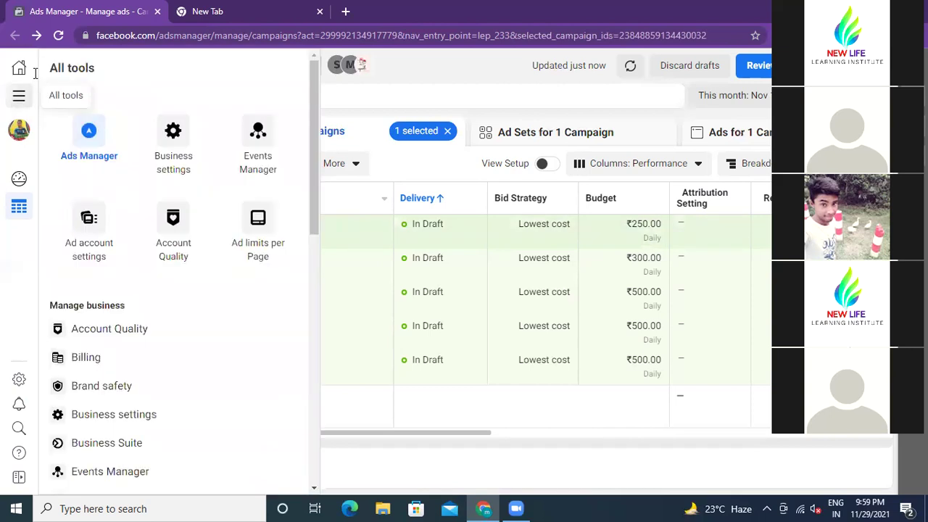
left_click(454, 74)
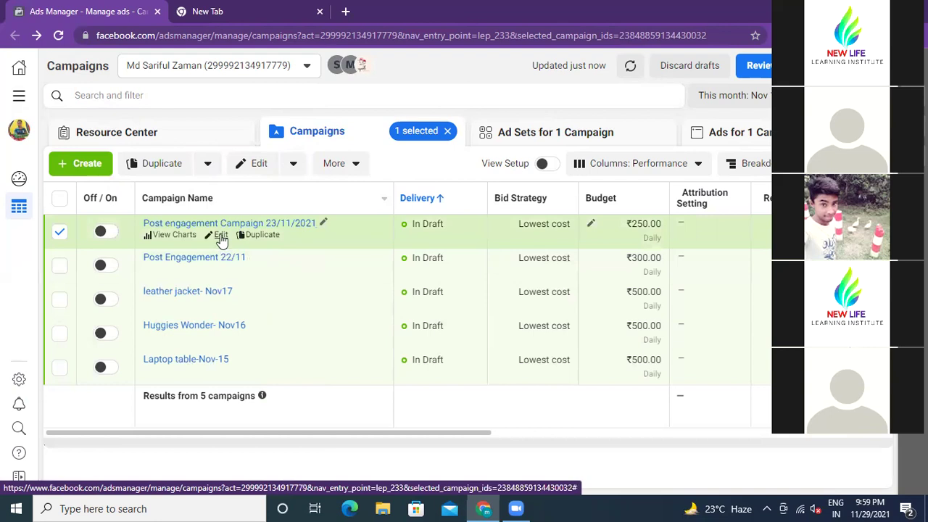
left_click(220, 236)
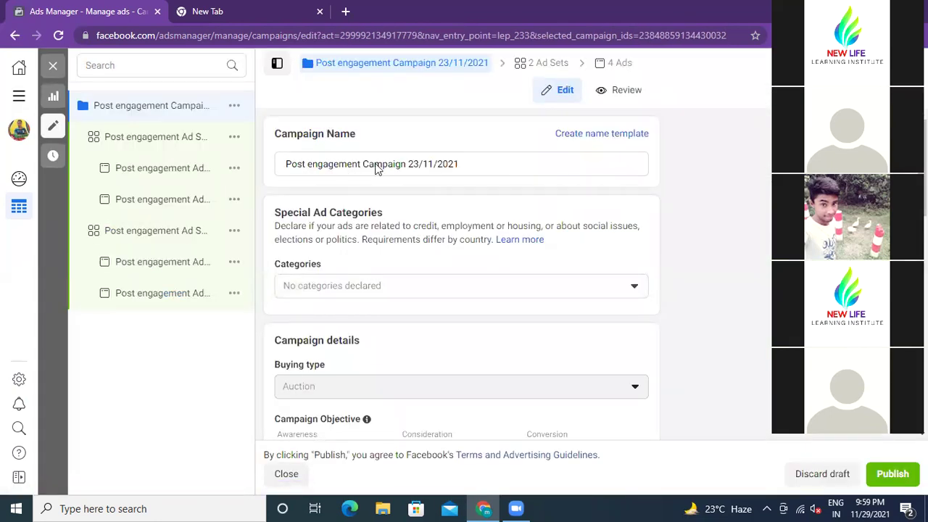
Examine the campaign's objective, engagement type, A/B test and budget optimization settings.
scroll(388, 283, "down", 2)
scroll(387, 288, "down", 3)
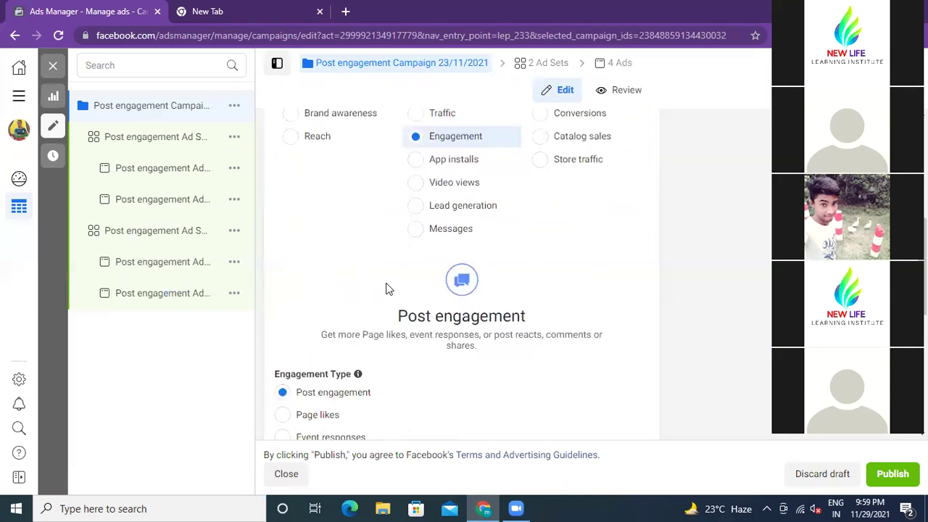
scroll(387, 288, "down", 1)
scroll(621, 327, "down", 1)
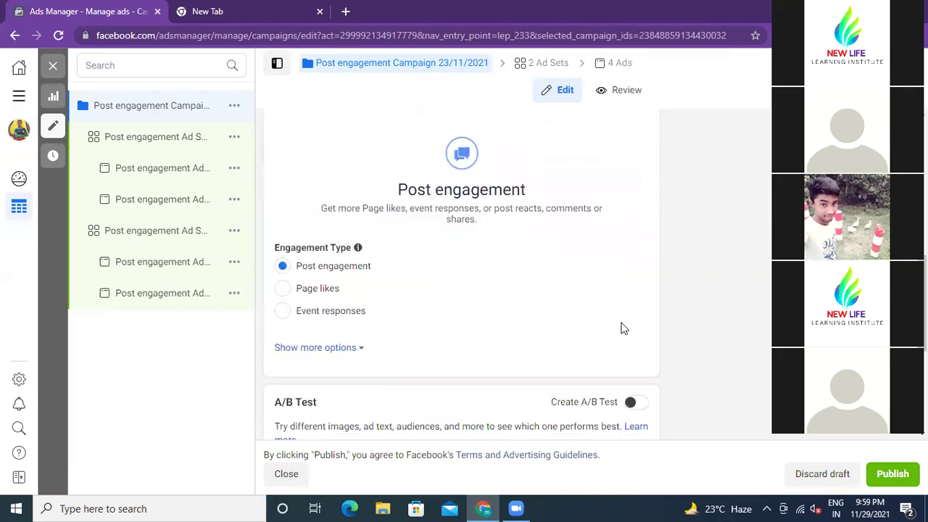
scroll(621, 327, "down", 3)
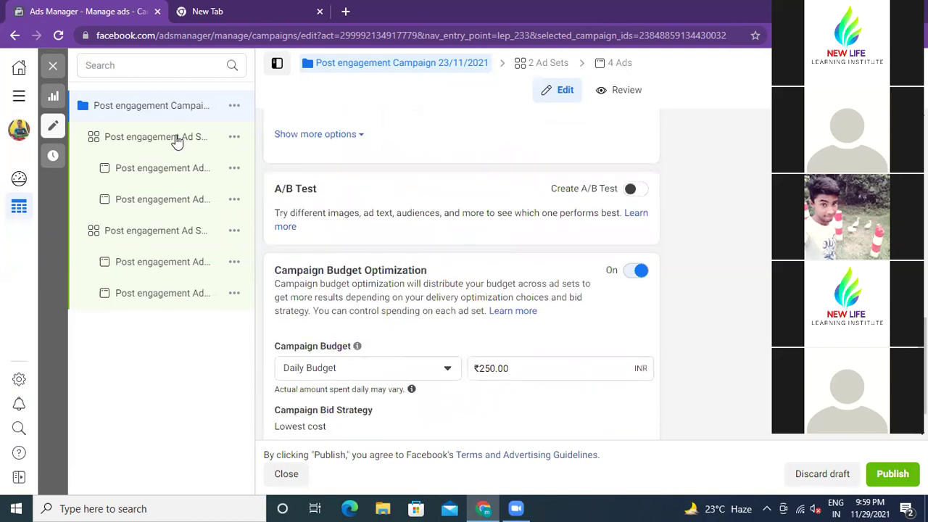
scroll(370, 340, "up", 1)
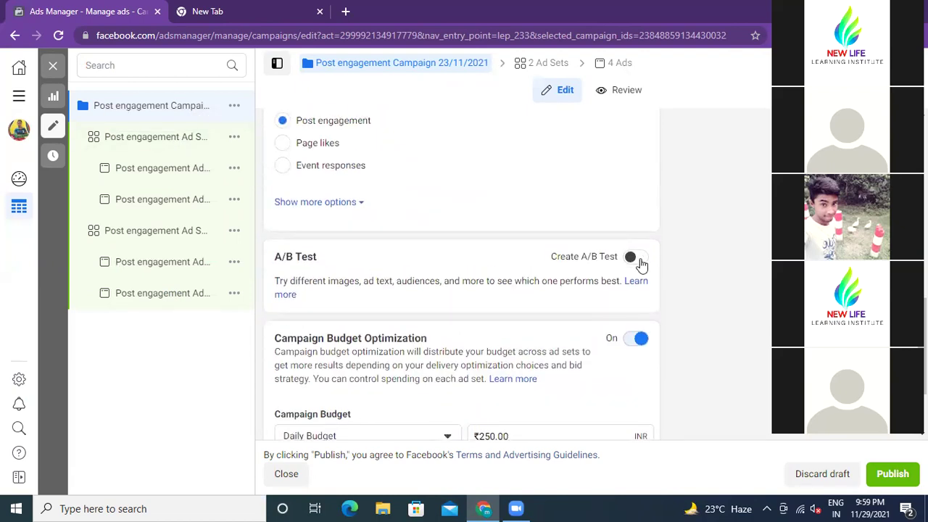
scroll(610, 301, "down", 1)
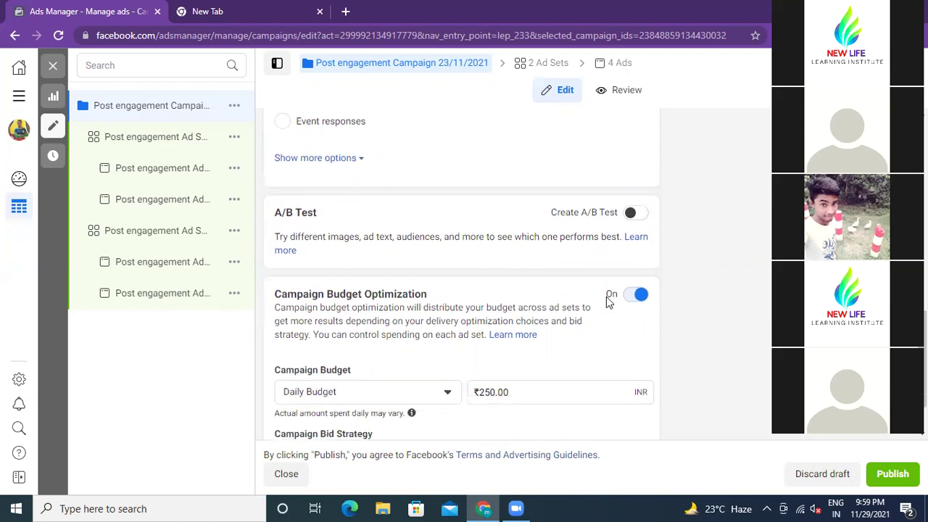
Set the campaign's daily budget to ₹500.00 and try to publish it, closing the payment information form without adding a method.
scroll(609, 300, "down", 1)
left_click(495, 319)
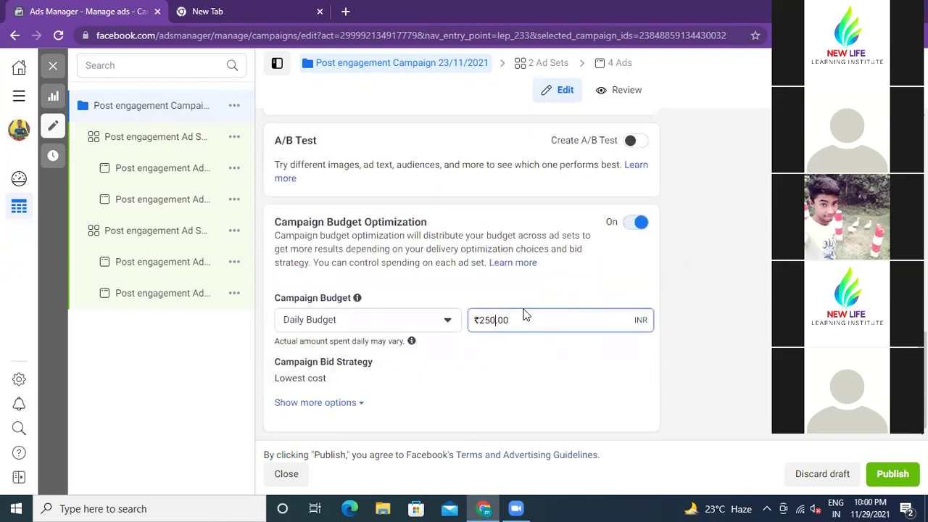
key("BackSpace")
key("BackSpace")
key("BackSpace")
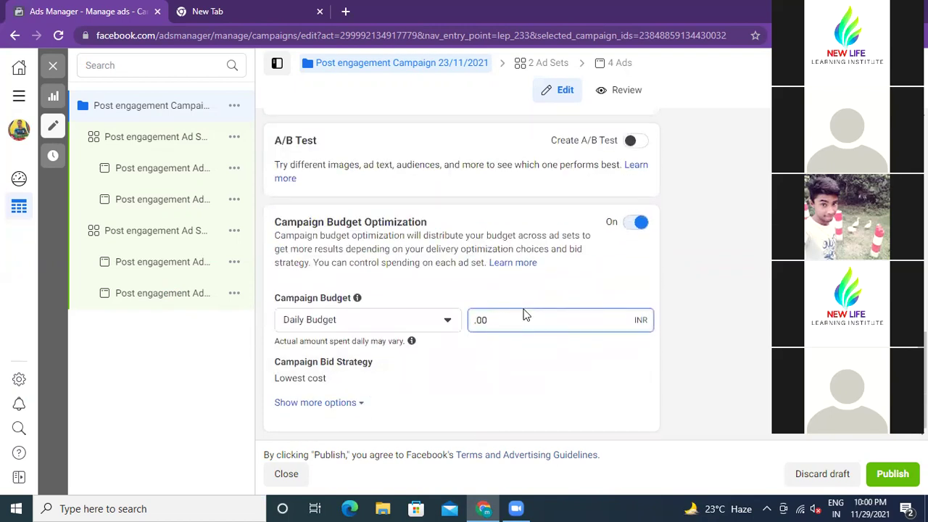
type("500")
left_click(882, 477)
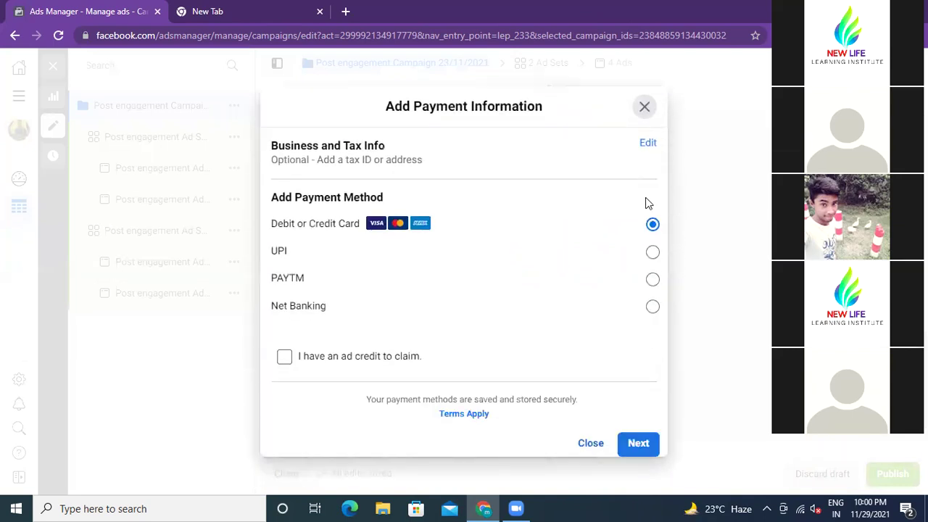
left_click(643, 109)
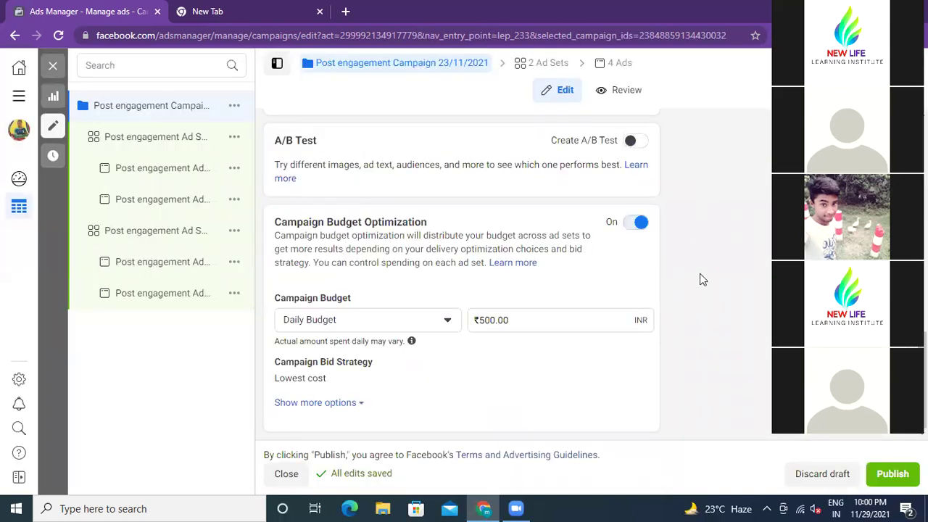
Review the campaign's settings again from its name down to the budget section.
scroll(702, 278, "up", 5)
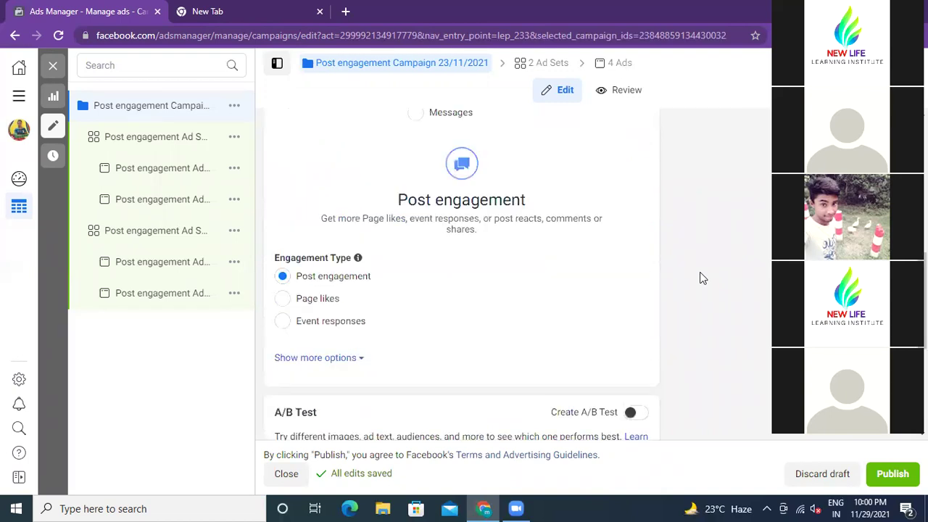
scroll(700, 276, "up", 3)
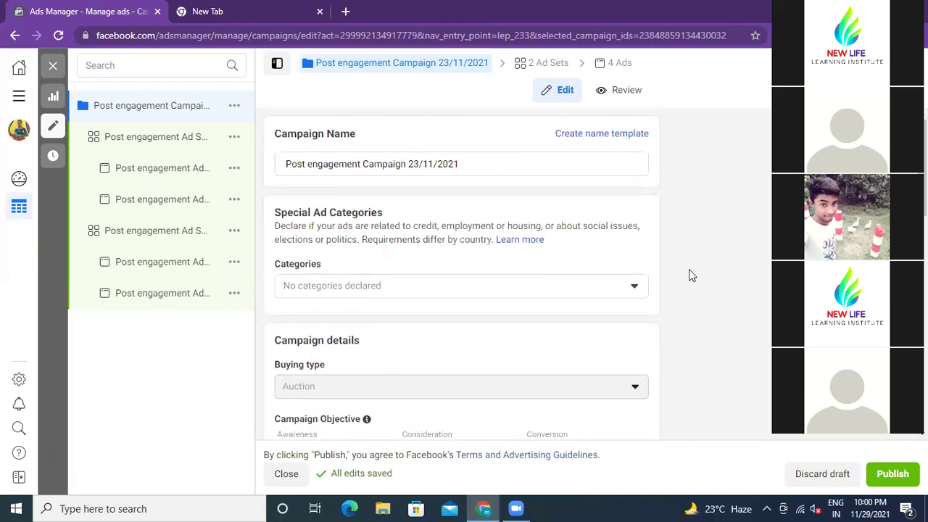
scroll(691, 274, "down", 4)
scroll(690, 274, "down", 3)
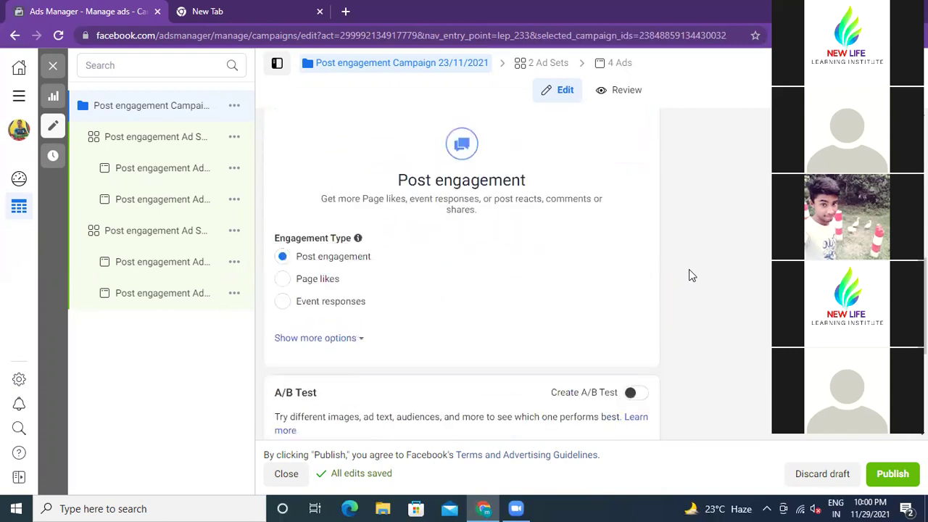
scroll(691, 274, "down", 3)
scroll(690, 274, "down", 1)
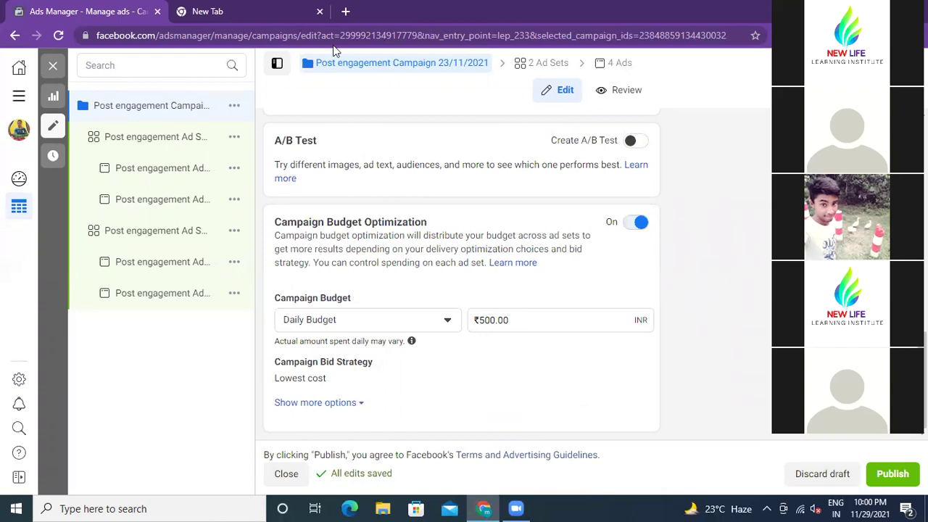
Search Google for facebook, open the Facebook home page in its own tab, and close the search tab.
left_click(208, 11)
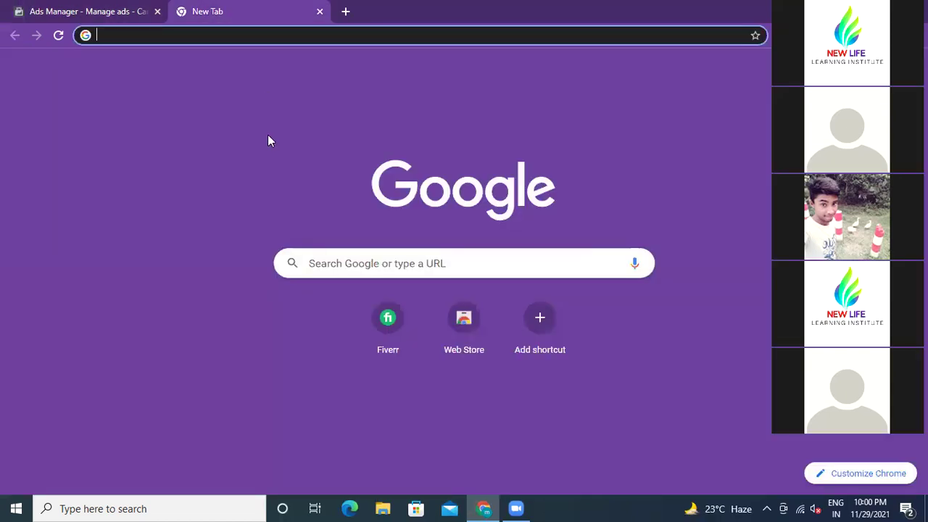
left_click(351, 262)
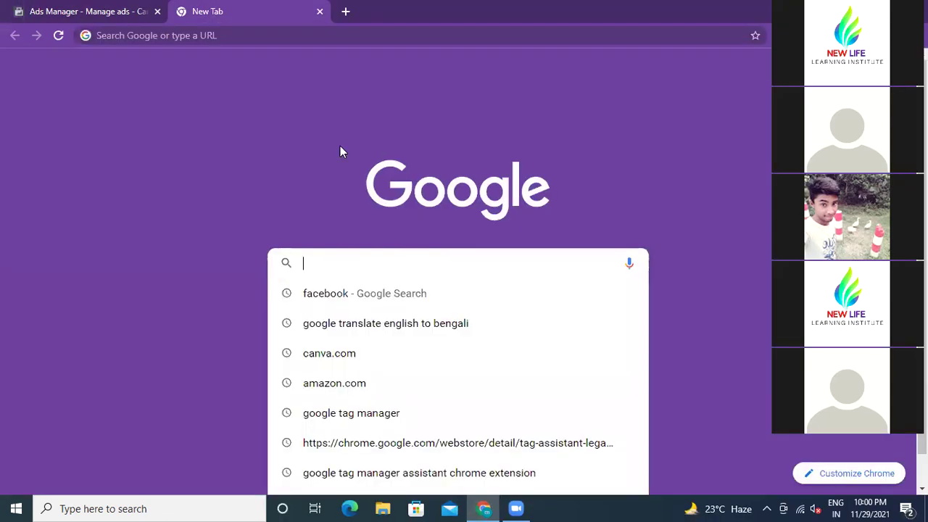
left_click(352, 295)
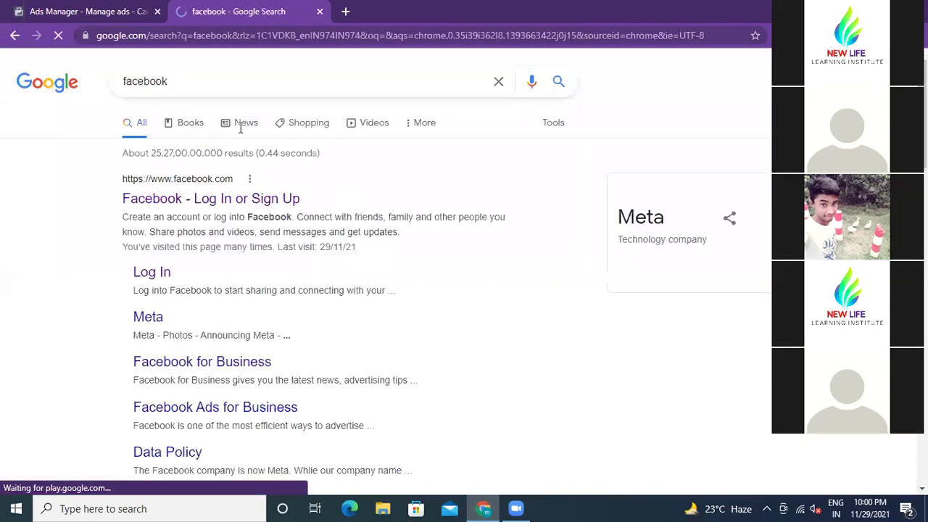
right_click(227, 206)
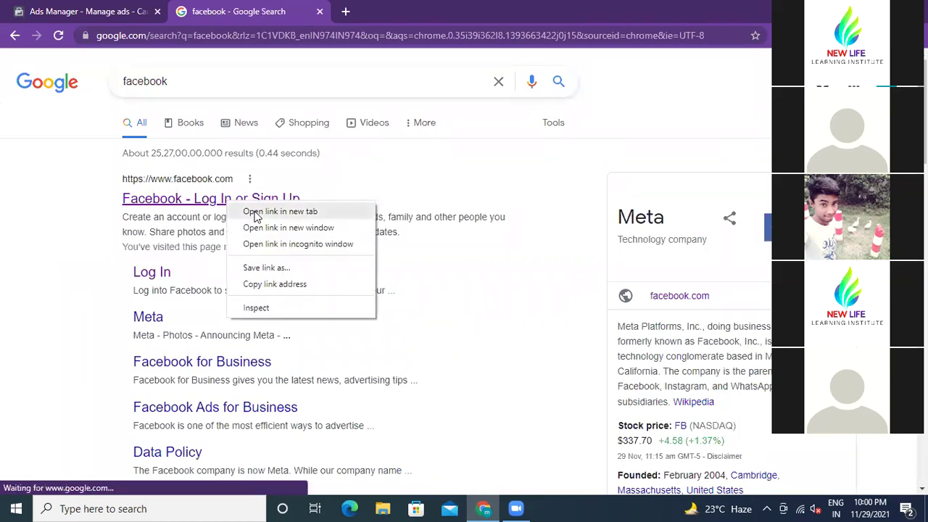
left_click(279, 212)
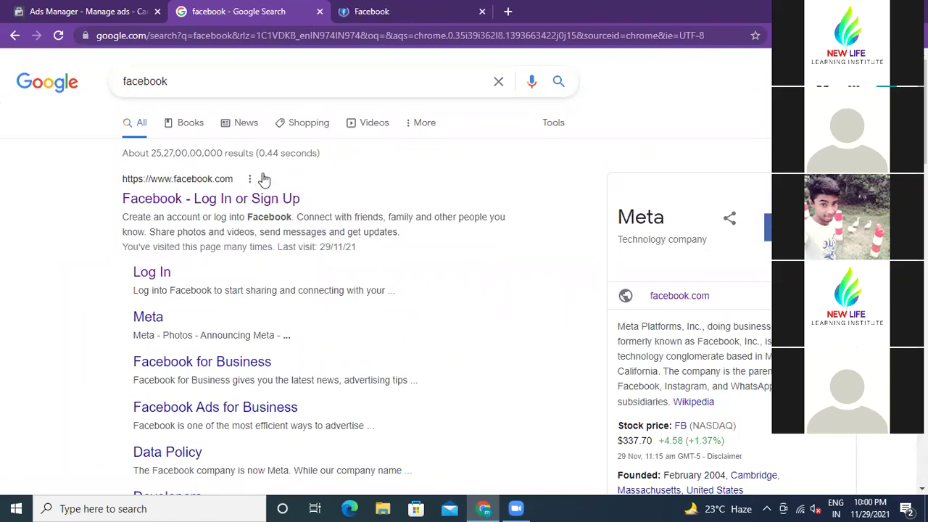
left_click(15, 36)
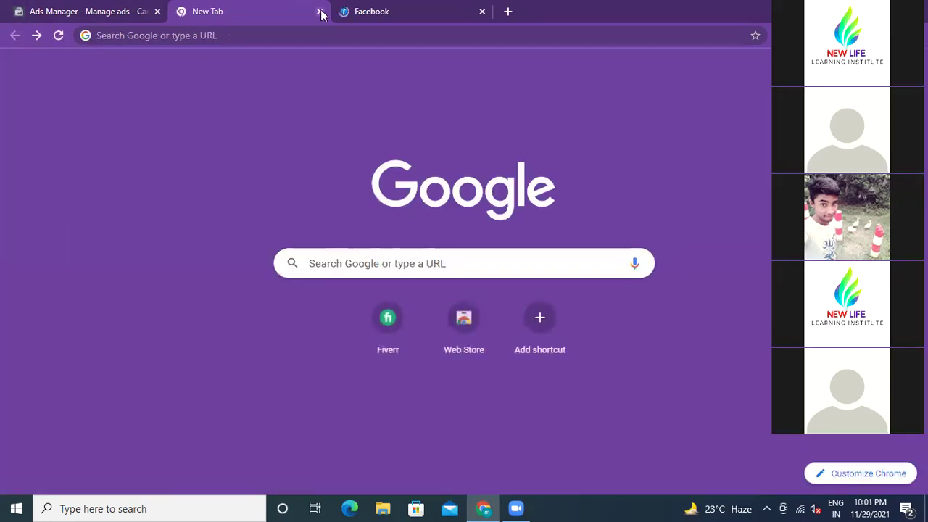
left_click(320, 12)
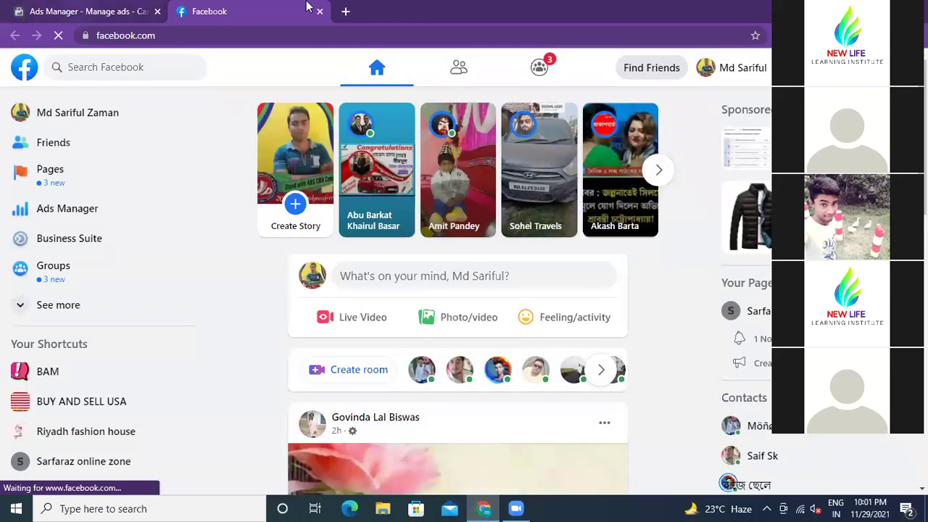
Switch back to Ads Manager and open "Post engagement Ad Set - 2" for editing.
key("ctrl+shift+Tab")
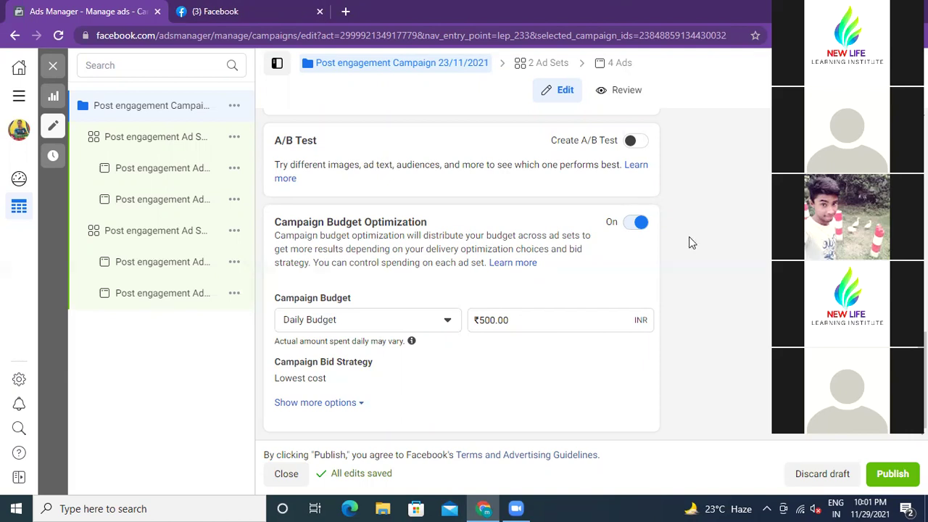
scroll(689, 237, "up", 1)
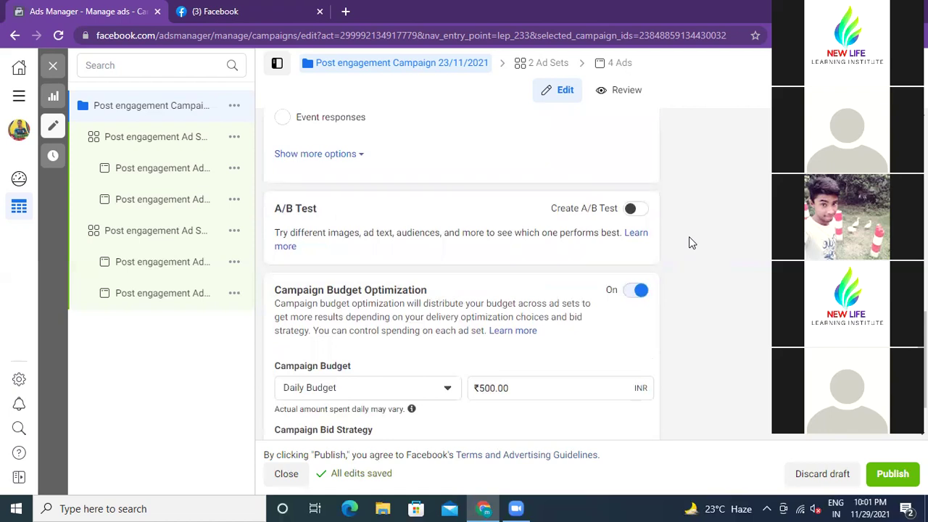
scroll(690, 237, "down", 1)
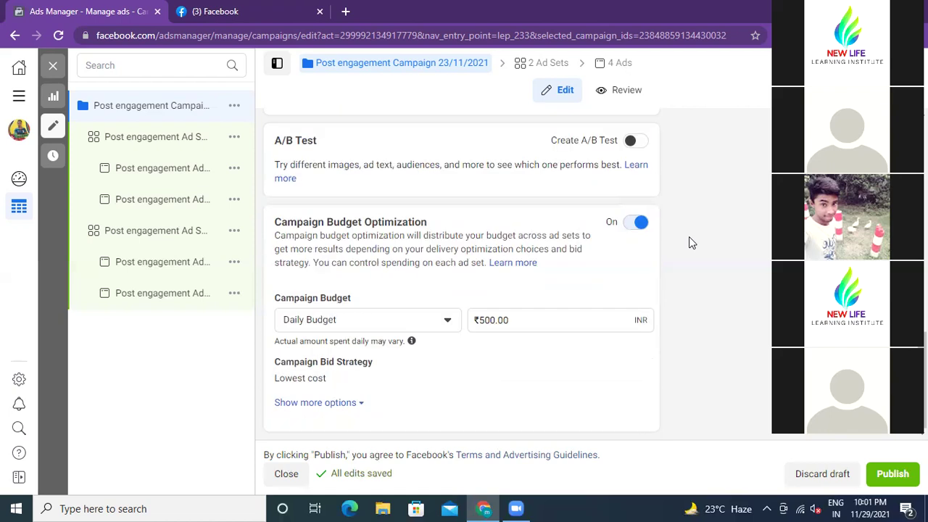
left_click(176, 142)
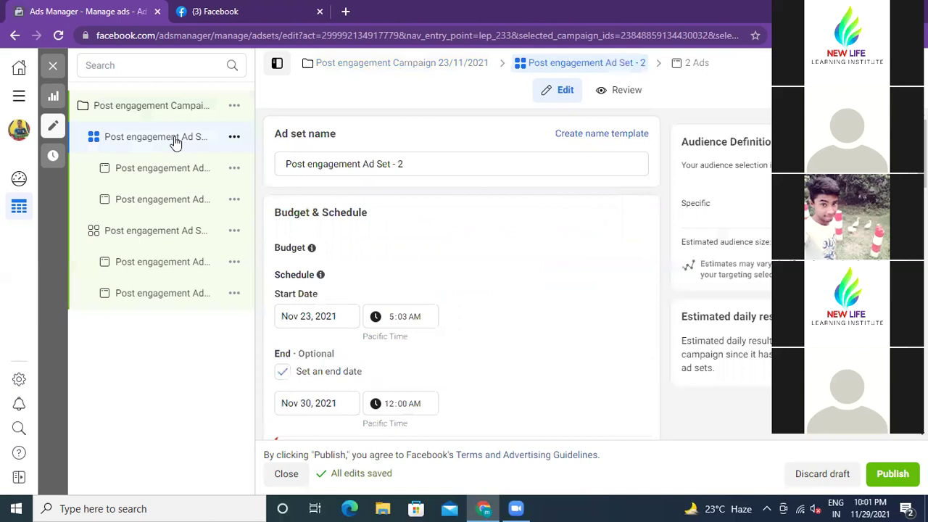
Examine the ad set's schedule, custom audiences, locations, age, gender, detailed targeting, placements, and optimization and delivery settings.
scroll(428, 201, "down", 4)
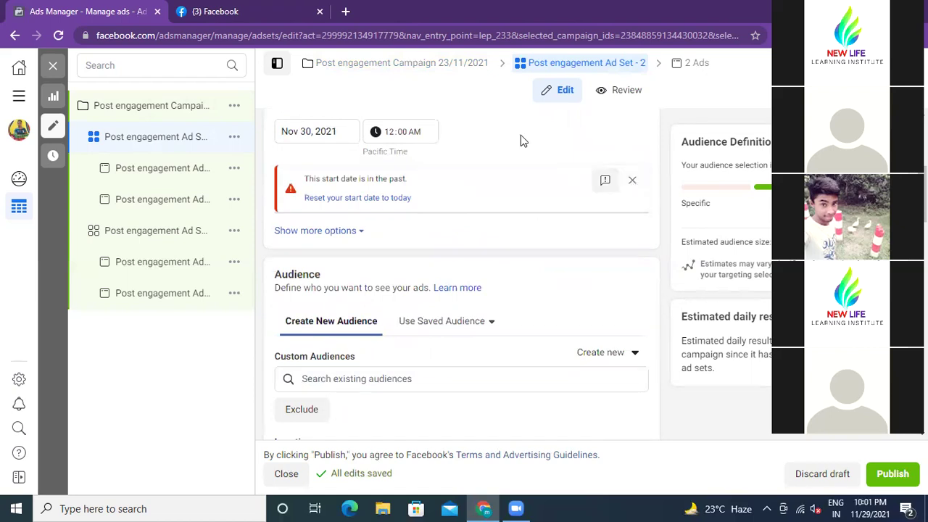
scroll(499, 251, "down", 2)
scroll(499, 250, "down", 1)
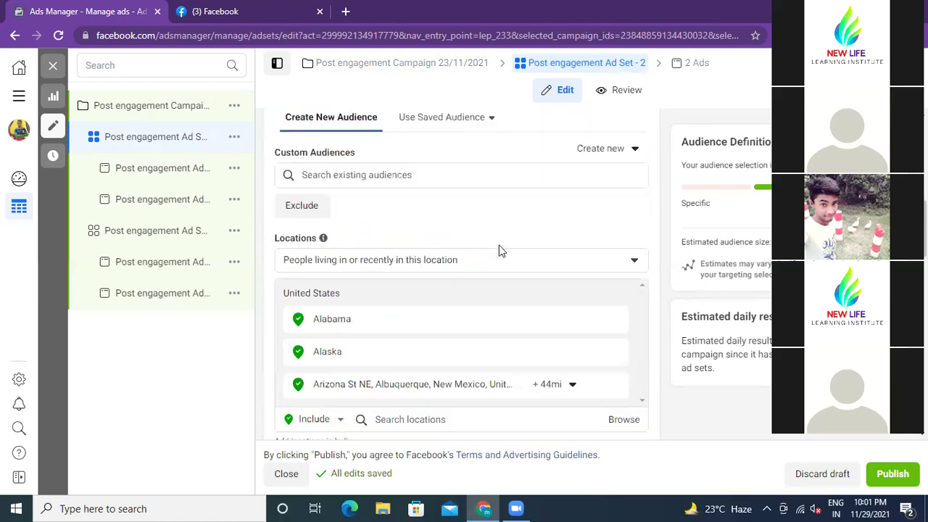
scroll(499, 250, "down", 4)
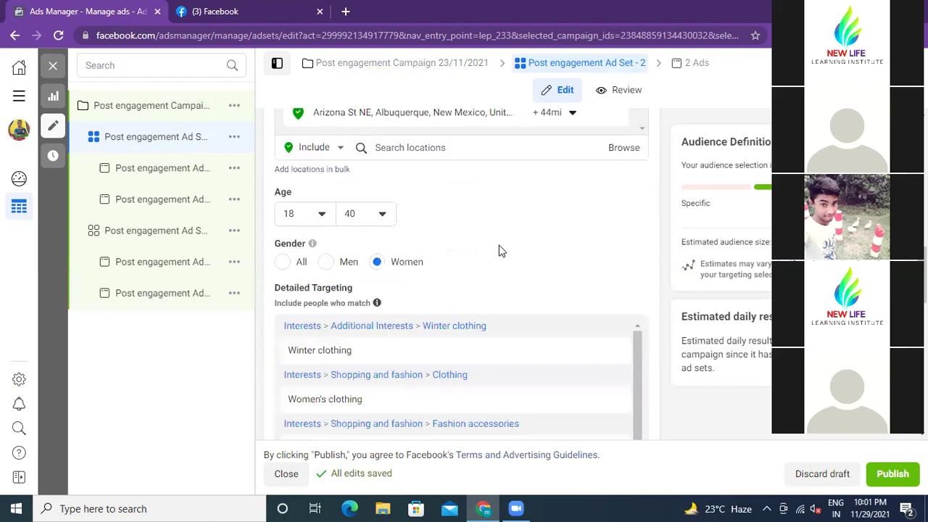
scroll(499, 250, "down", 3)
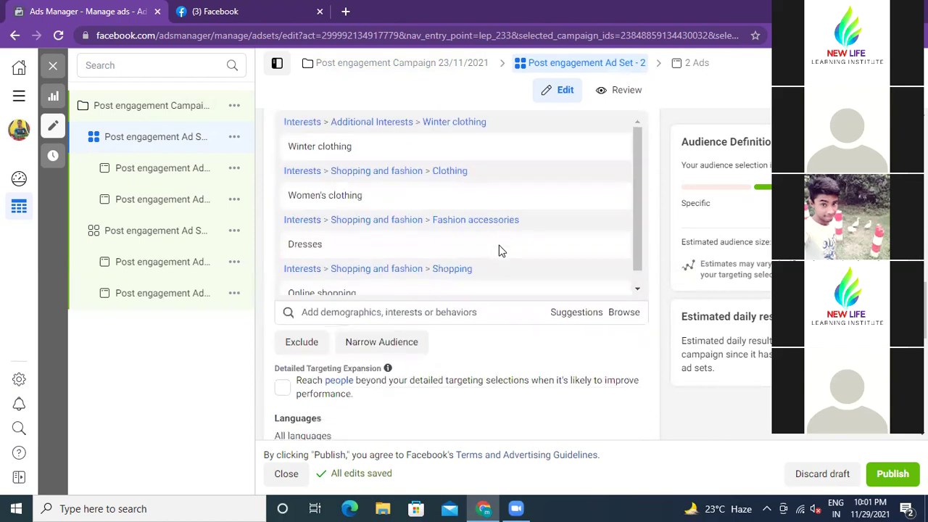
mouse_move(498, 251)
scroll(499, 250, "down", 1)
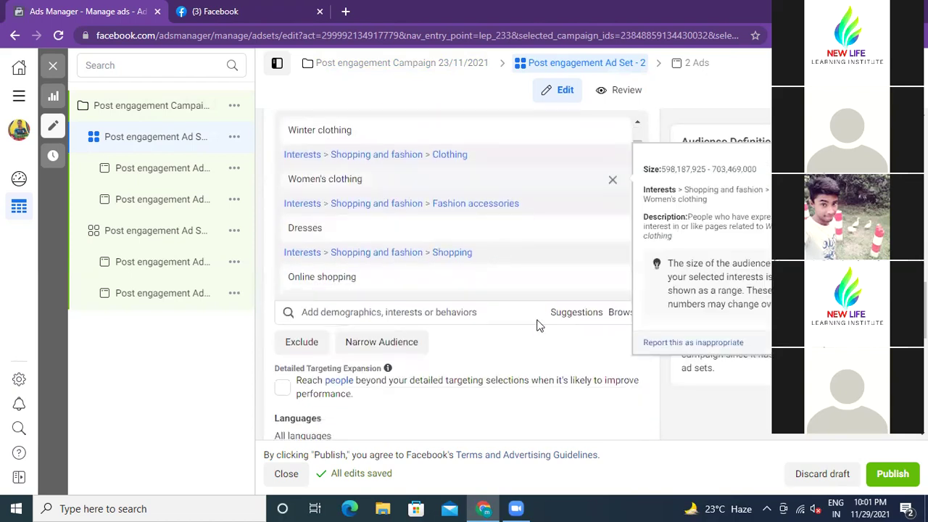
scroll(531, 324, "down", 2)
scroll(532, 324, "down", 1)
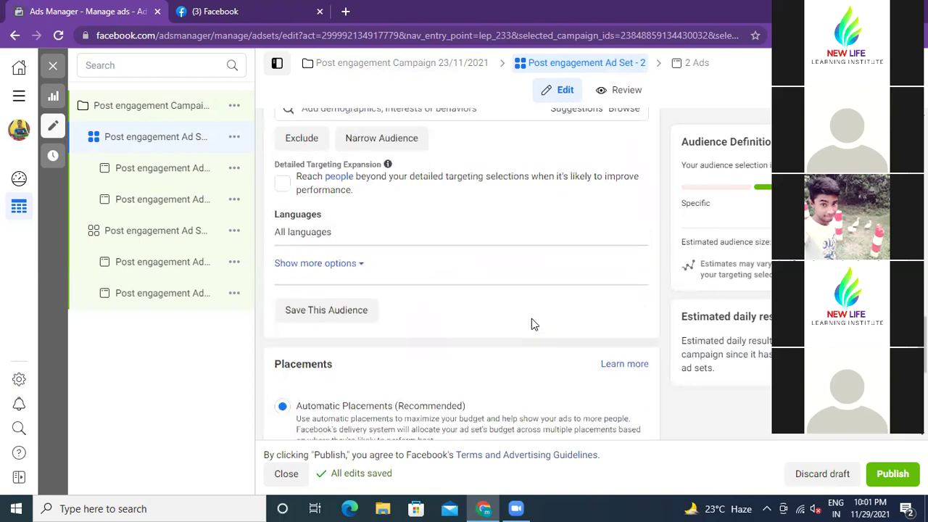
scroll(532, 324, "down", 3)
scroll(531, 324, "down", 1)
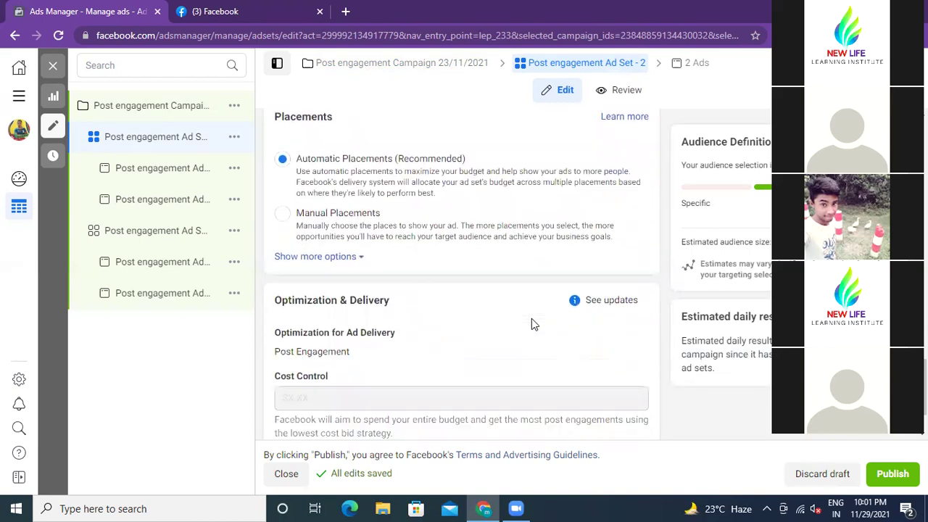
Review the ad set again from optimization and delivery back up through placements, targeting and schedule to its name.
scroll(532, 324, "down", 1)
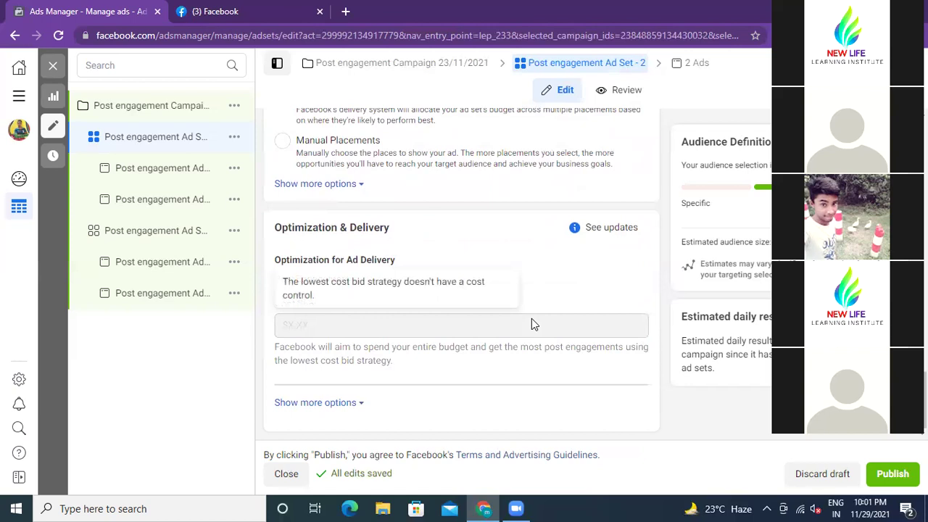
scroll(532, 324, "up", 2)
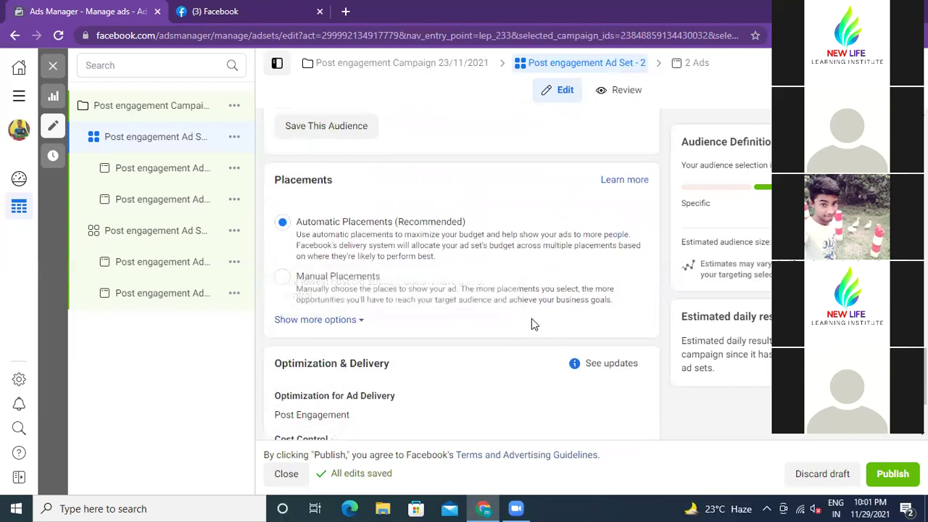
scroll(531, 324, "up", 3)
scroll(532, 324, "up", 6)
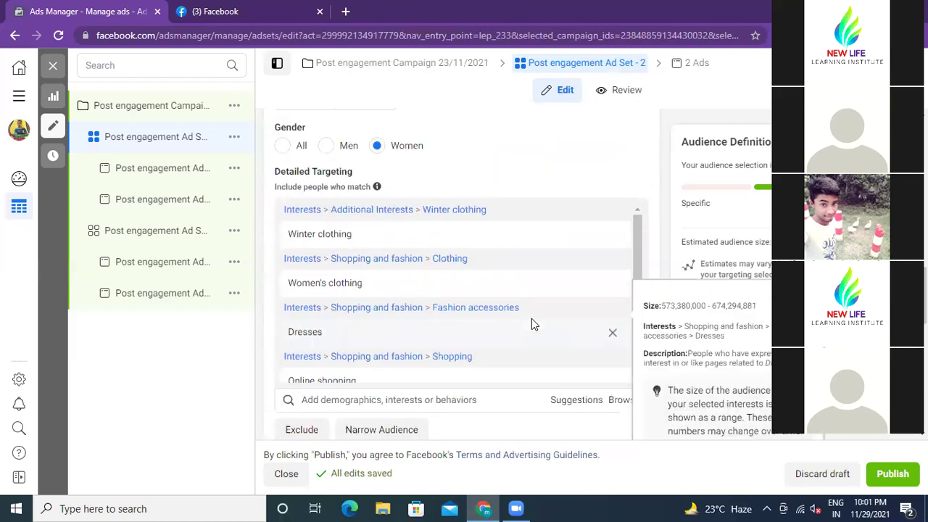
scroll(532, 324, "up", 7)
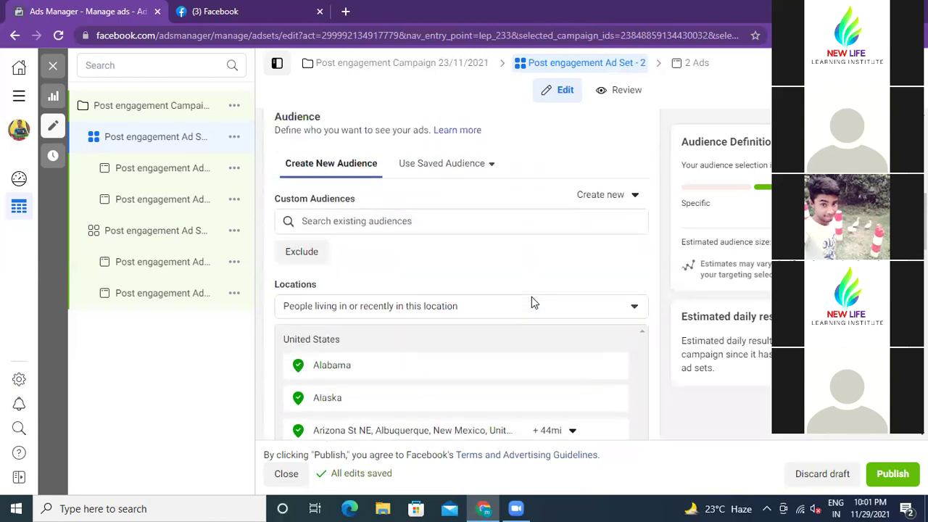
scroll(531, 302, "up", 3)
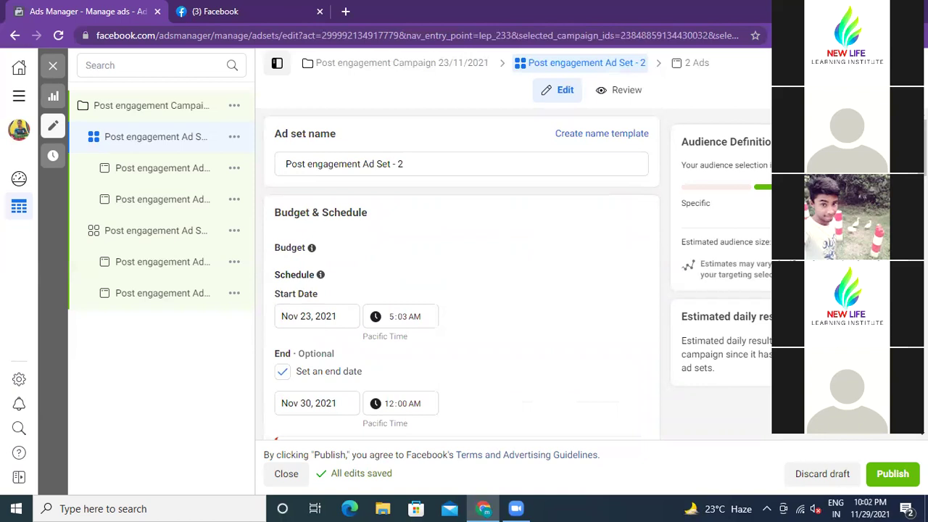
Leave the ad set and campaign editors for the campaigns list, and switch to the Facebook home page.
left_click(15, 38)
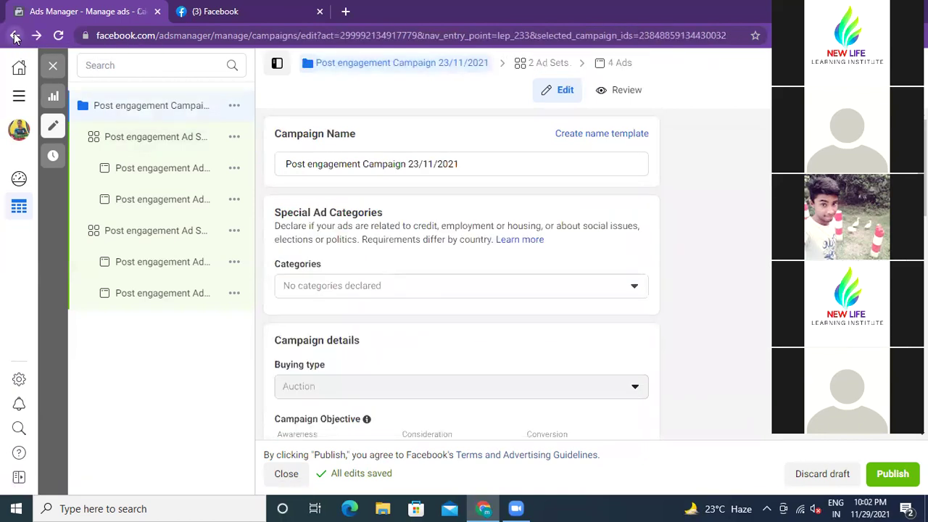
left_click(14, 38)
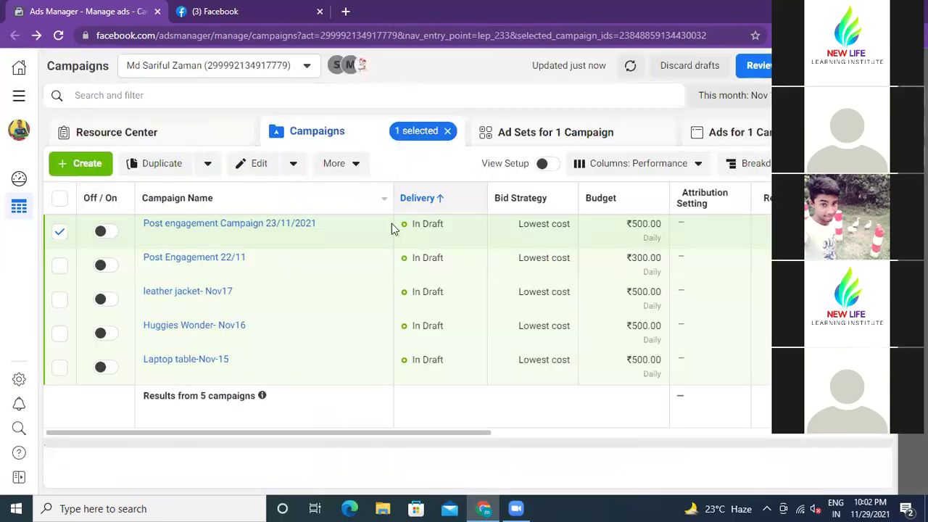
left_click(258, 15)
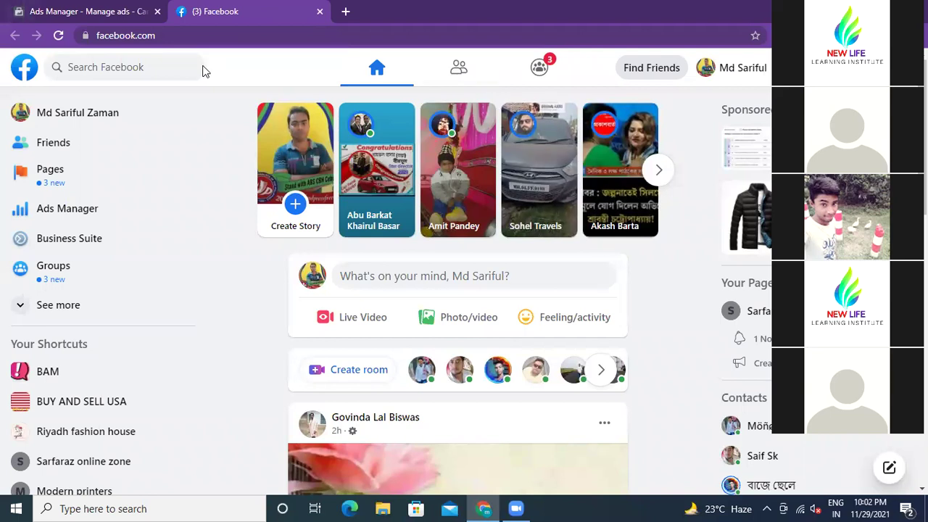
left_click(50, 13)
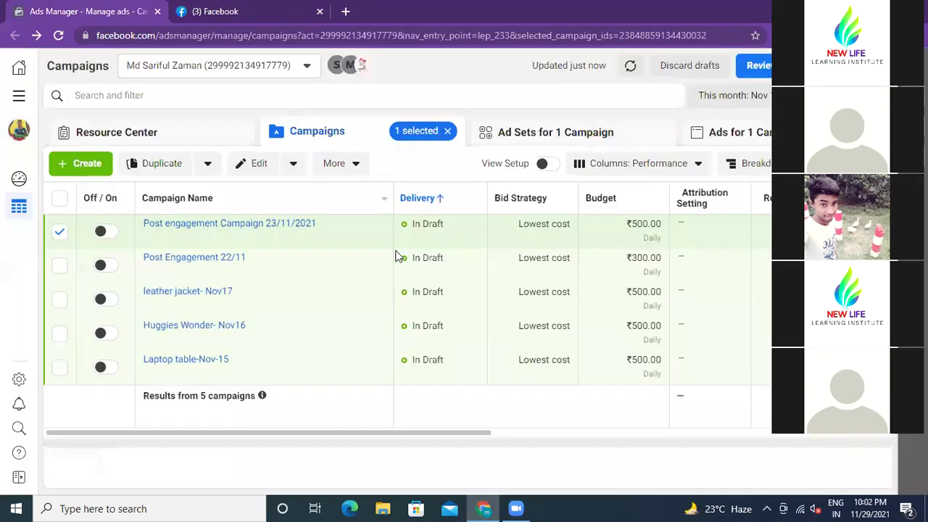
left_click(266, 13)
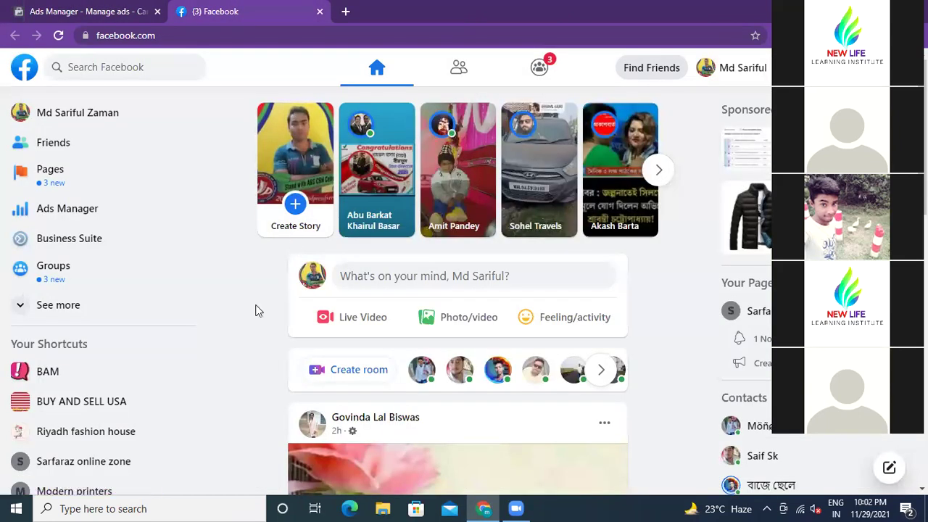
Look through the Facebook news feed for examples of sponsored posts, as far as the Razorpay ad.
scroll(255, 311, "down", 5)
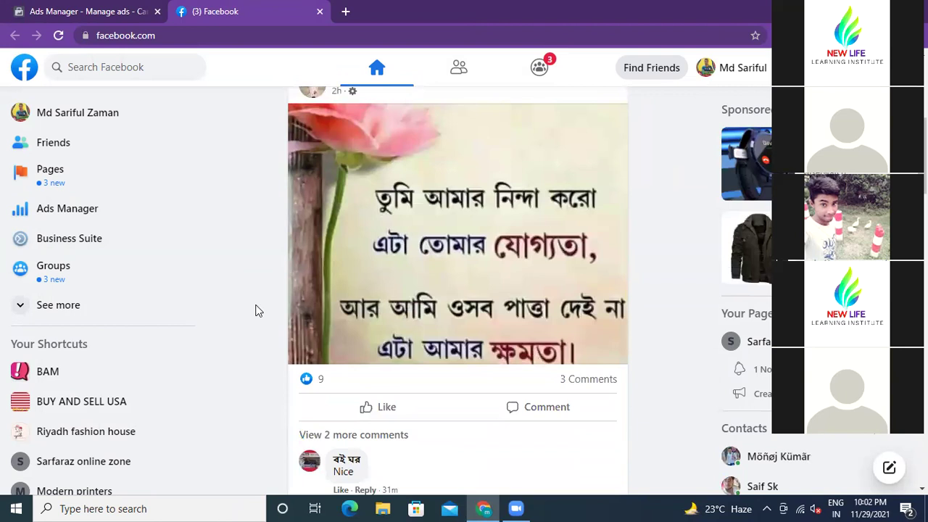
scroll(256, 311, "down", 3)
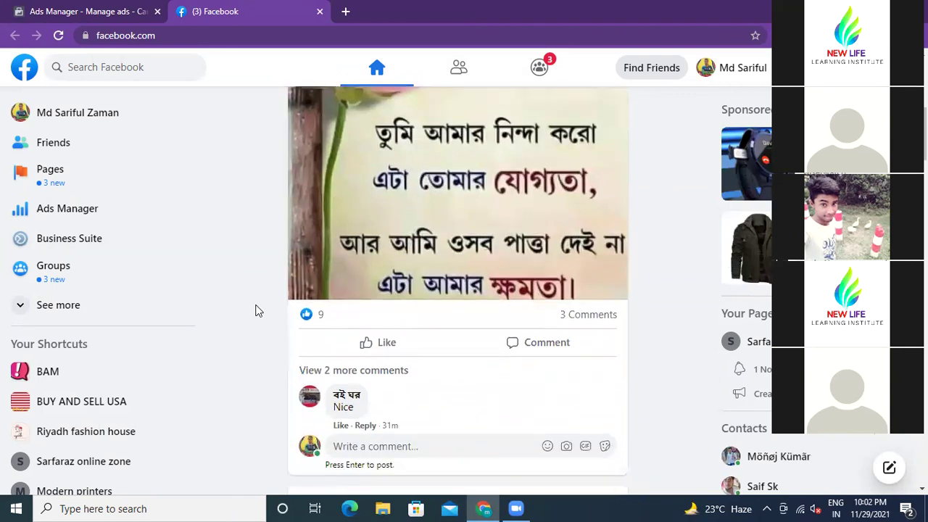
scroll(255, 311, "down", 2)
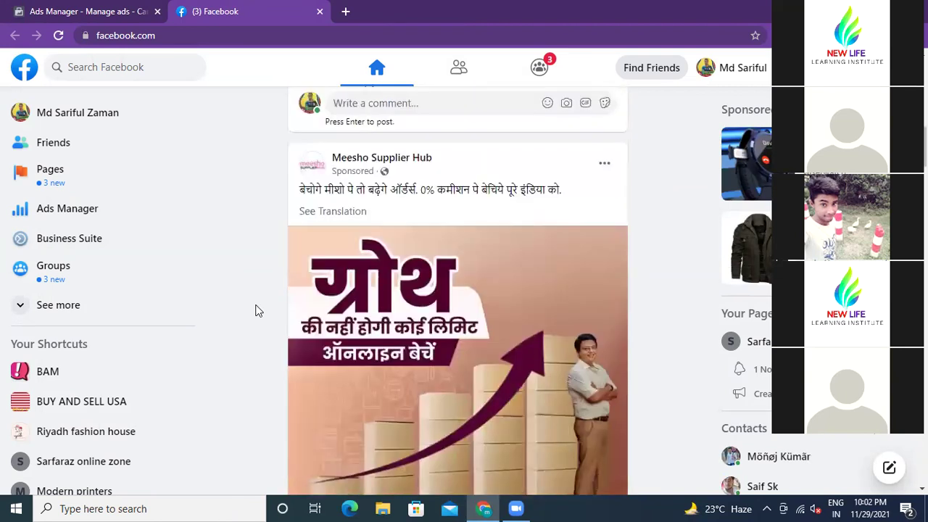
scroll(255, 311, "down", 2)
scroll(255, 310, "down", 3)
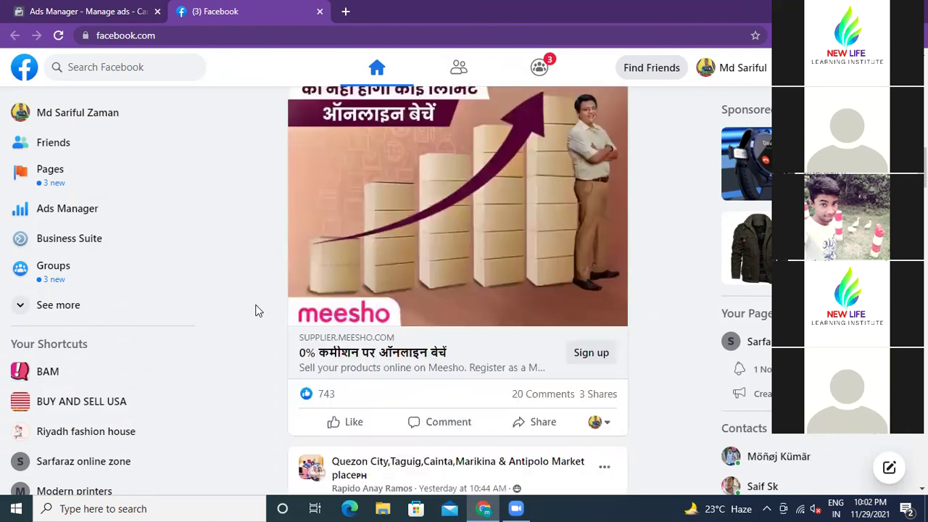
scroll(255, 311, "down", 4)
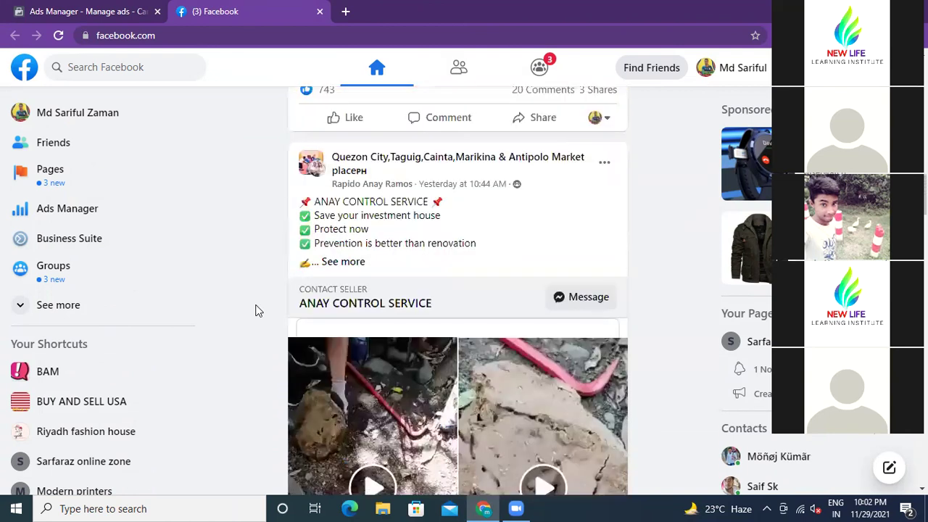
scroll(255, 310, "down", 1)
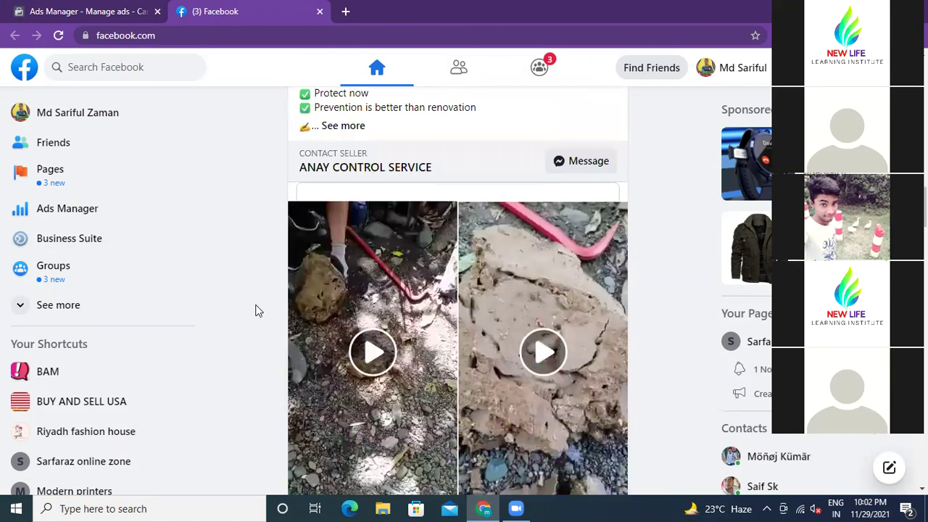
scroll(256, 310, "down", 4)
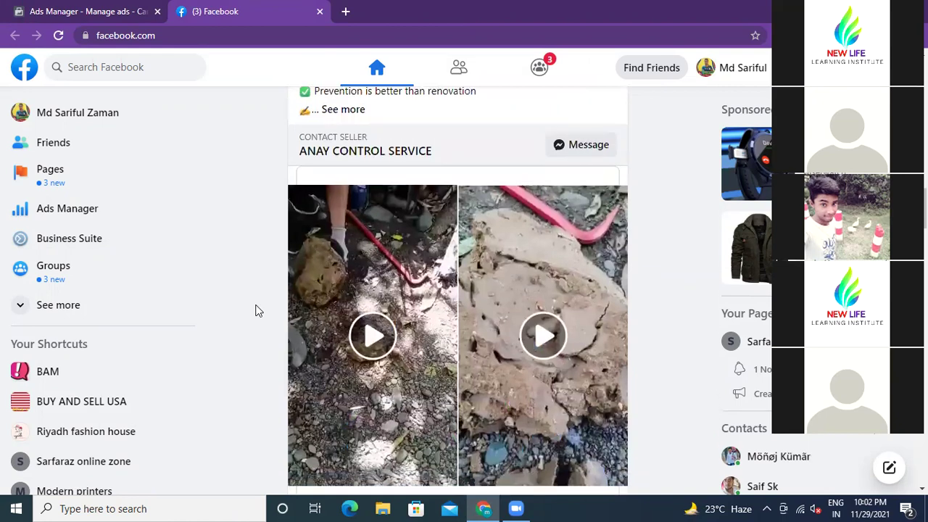
scroll(256, 310, "down", 4)
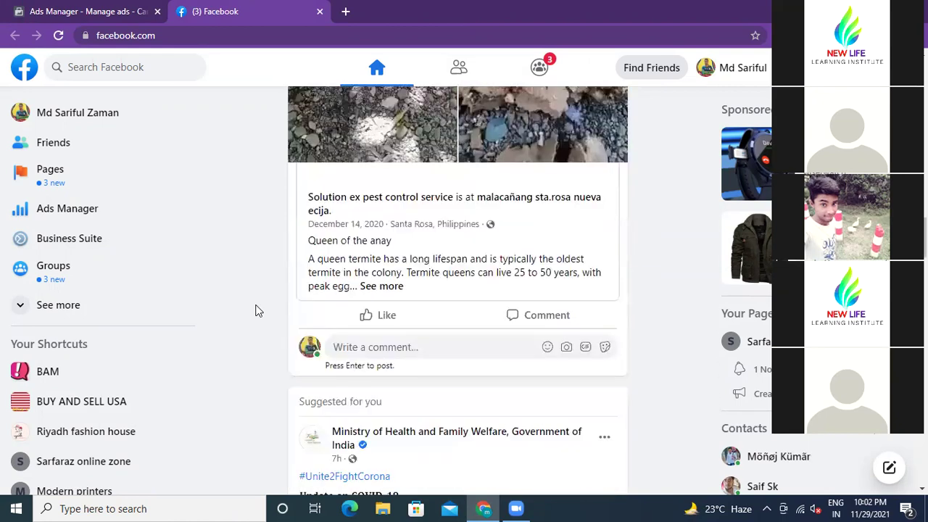
scroll(255, 311, "up", 2)
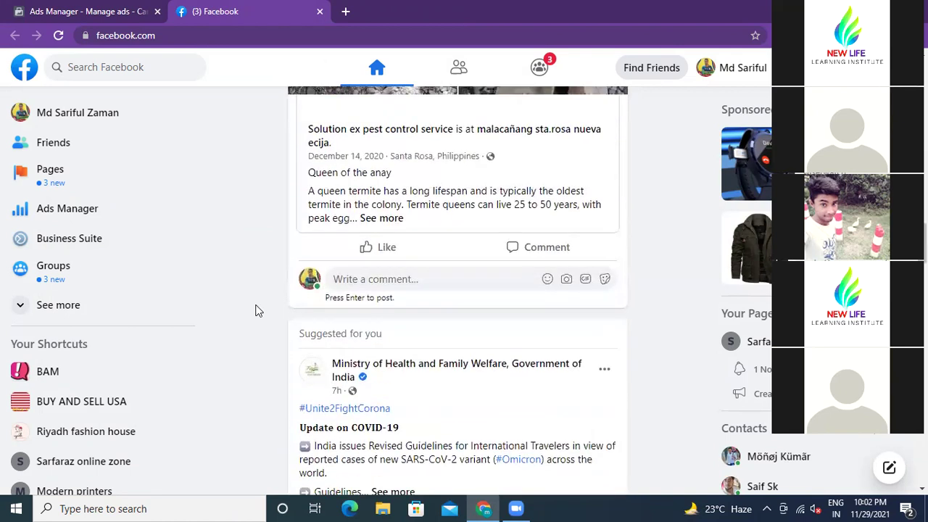
scroll(255, 310, "down", 3)
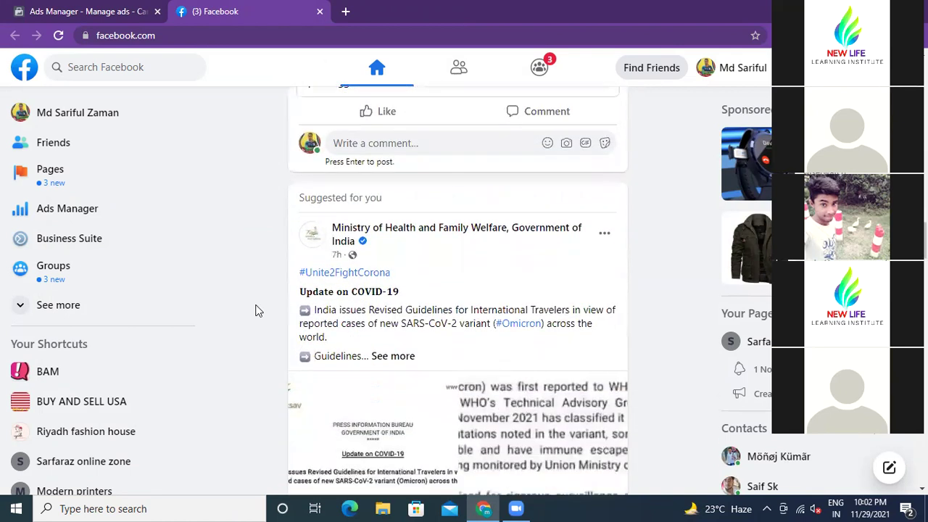
scroll(255, 311, "down", 5)
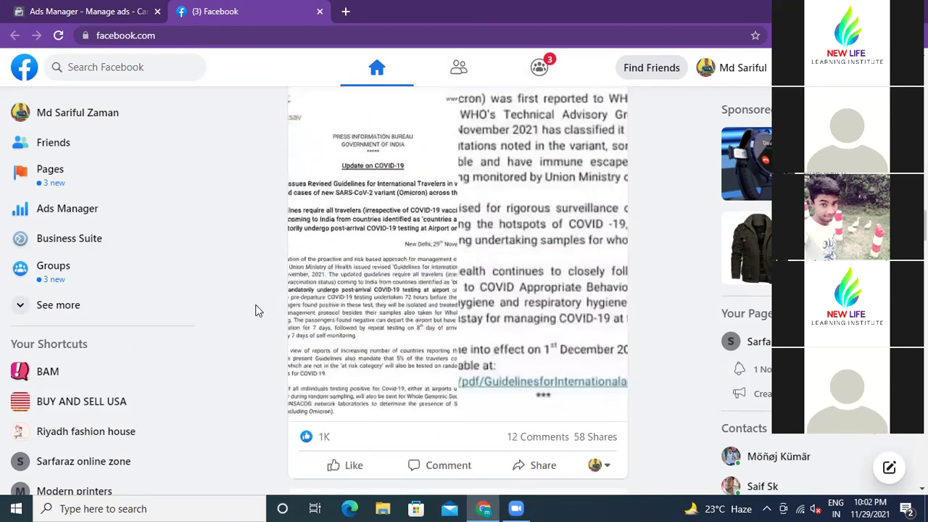
scroll(255, 310, "down", 2)
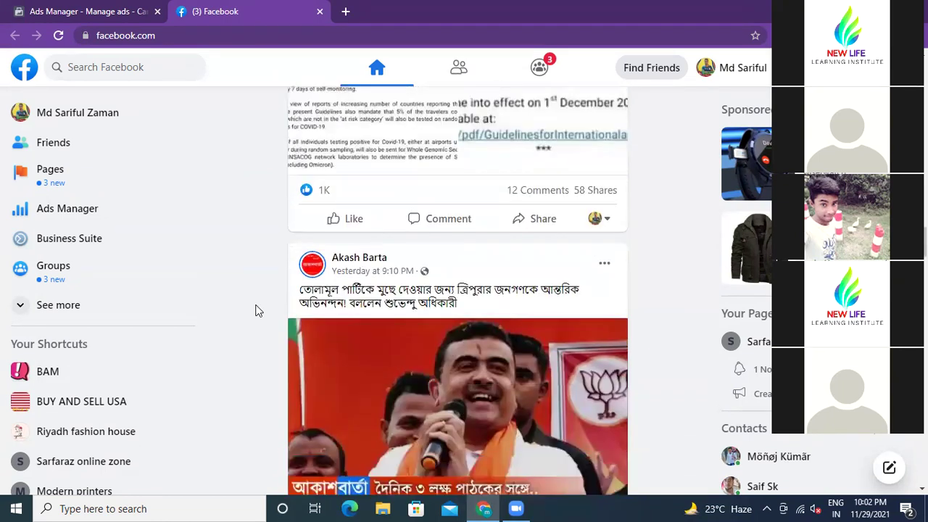
scroll(255, 310, "down", 5)
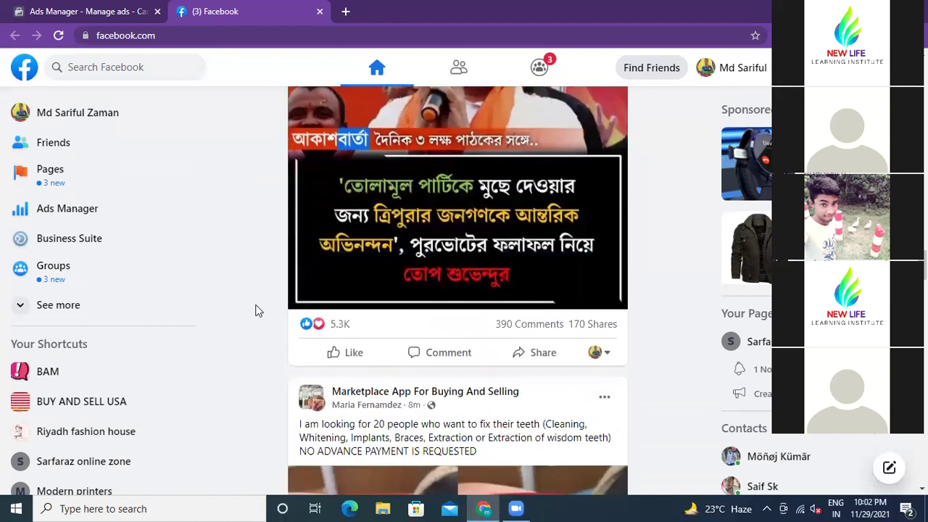
scroll(255, 310, "down", 3)
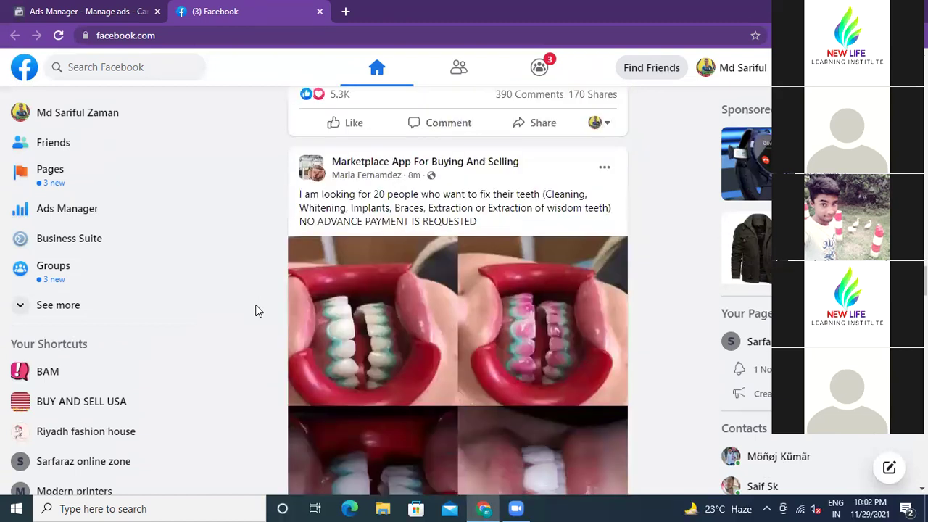
scroll(255, 311, "down", 2)
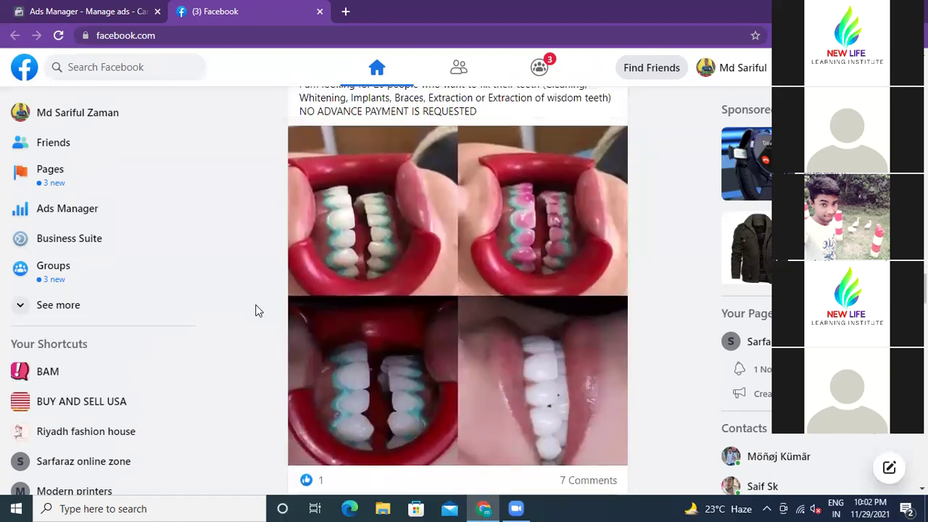
scroll(253, 309, "down", 3)
scroll(254, 310, "down", 1)
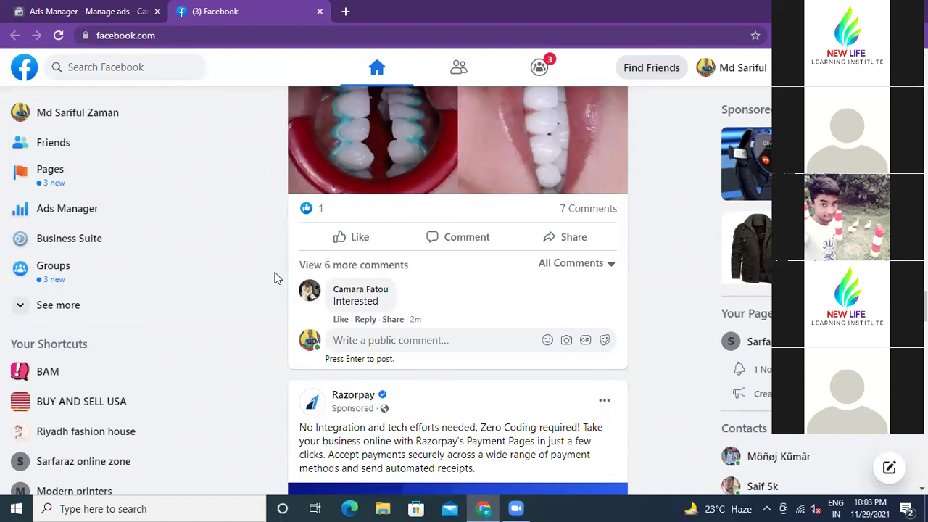
scroll(275, 277, "up", 2)
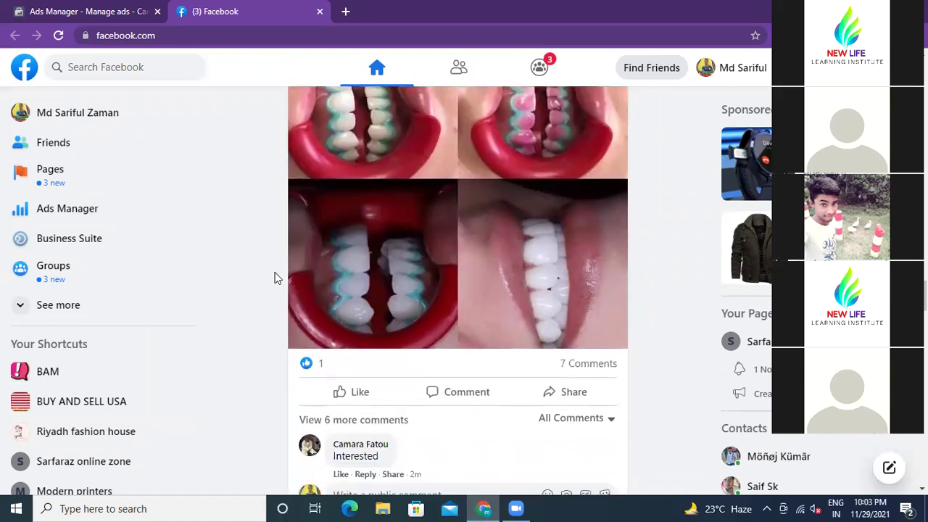
scroll(275, 277, "down", 3)
scroll(275, 278, "down", 2)
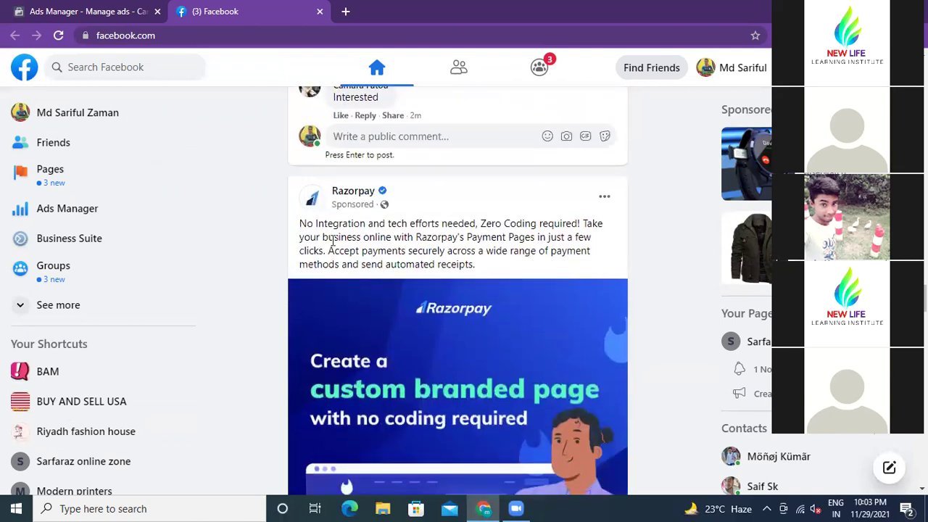
Highlight the Razorpay ad's primary text above the image to point it out, and clear the selection.
mouse_move(335, 197)
left_click_drag(300, 223, 475, 264)
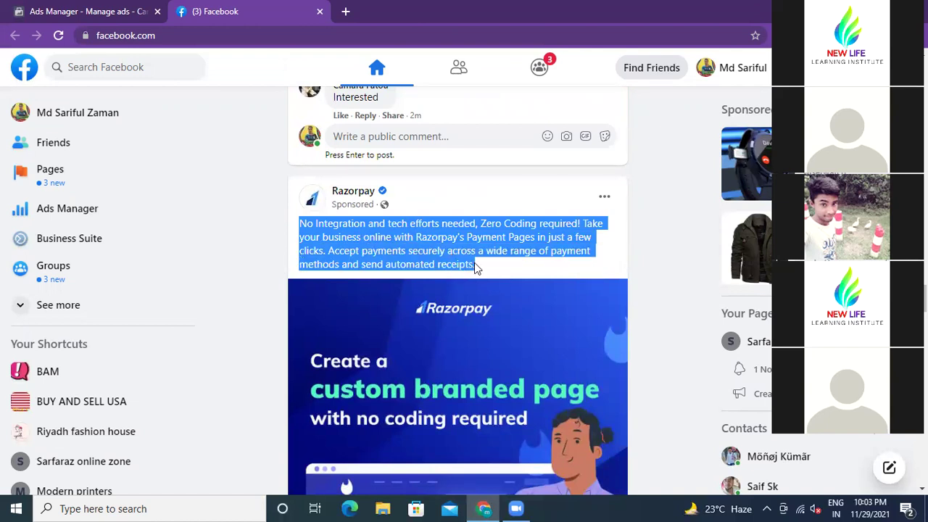
left_click(478, 224)
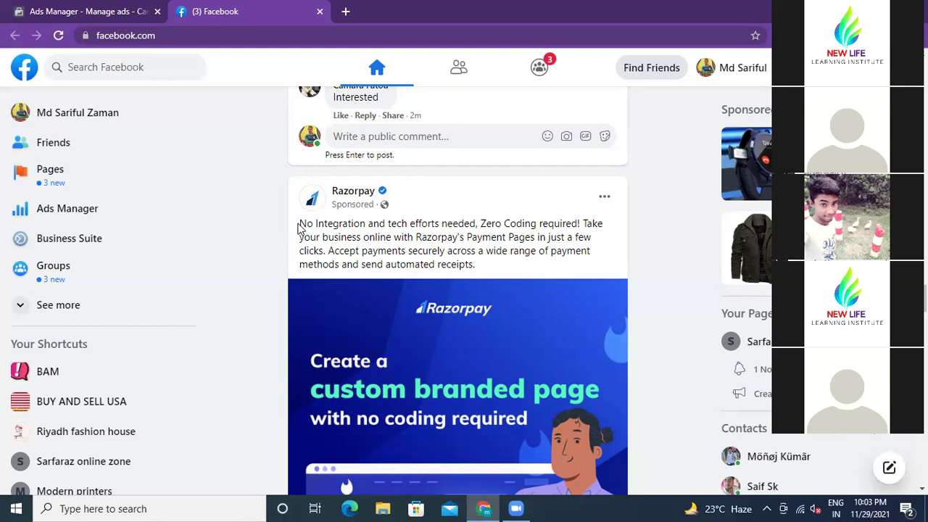
left_click_drag(300, 221, 377, 248)
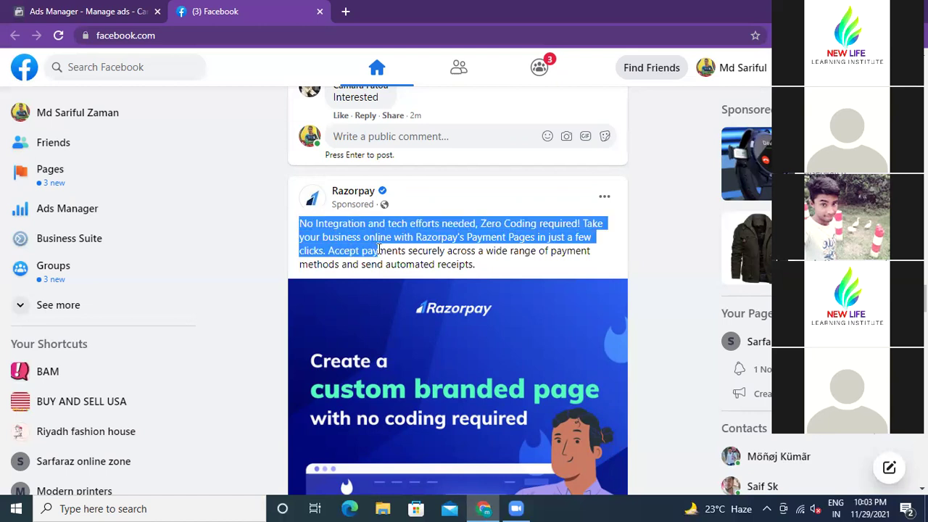
left_click(433, 207)
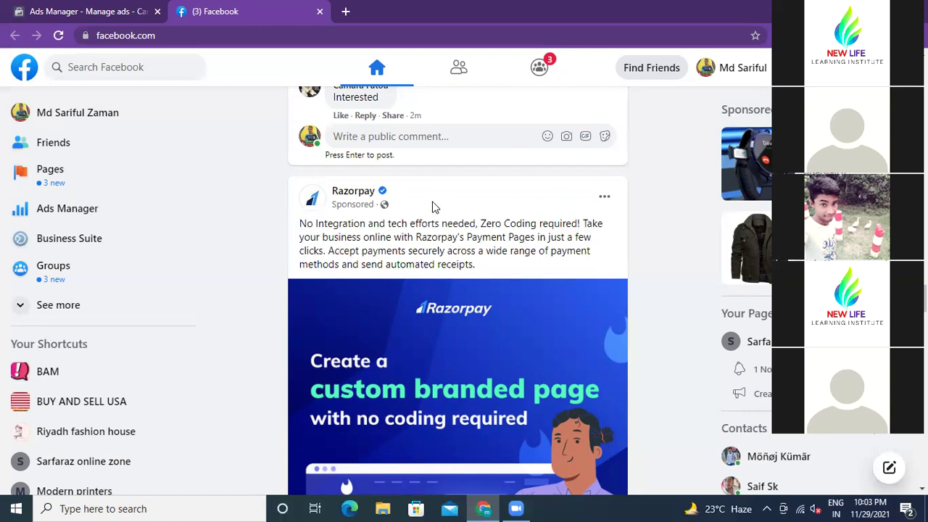
Open a new browser tab.
left_click(346, 12)
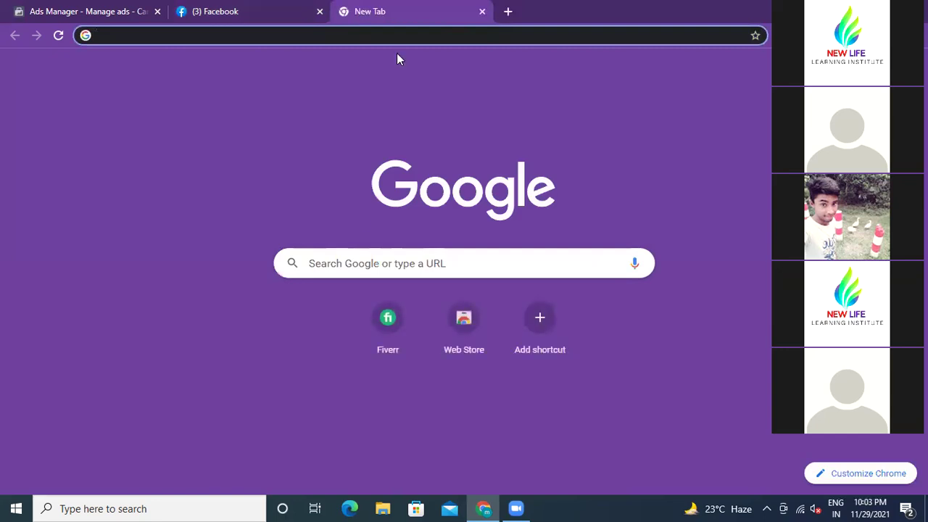